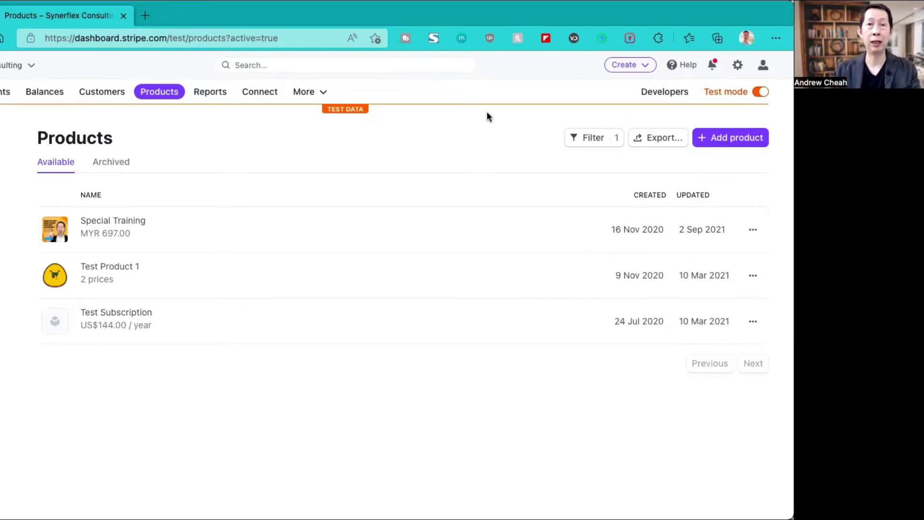
Step: Start a new product and name it "Coffee Mug"
{"action": "left_click", "coordinate": [734, 140]}
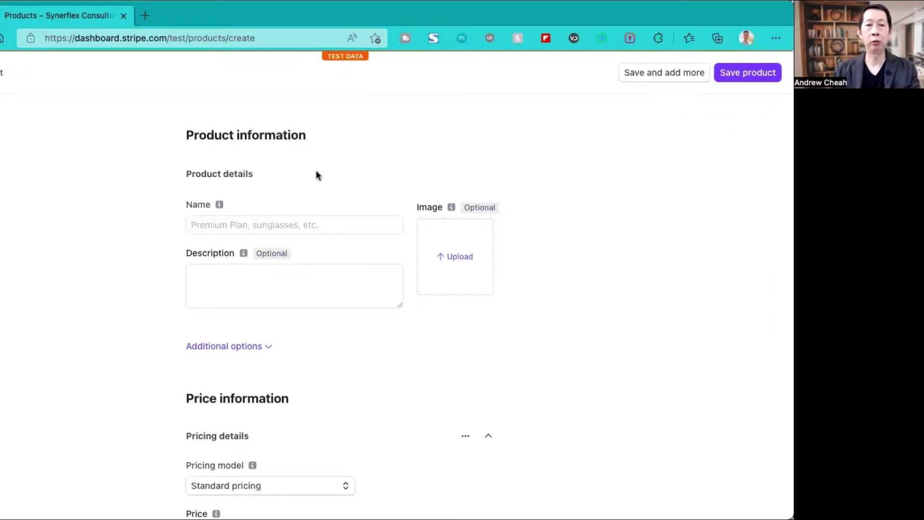
{"action": "left_click", "coordinate": [225, 225]}
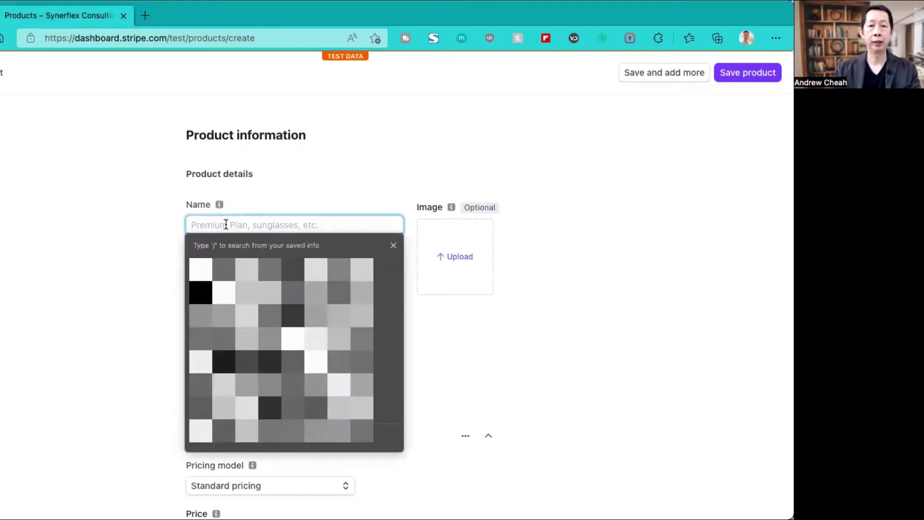
{"action": "type", "text": "Coffee Mug"}
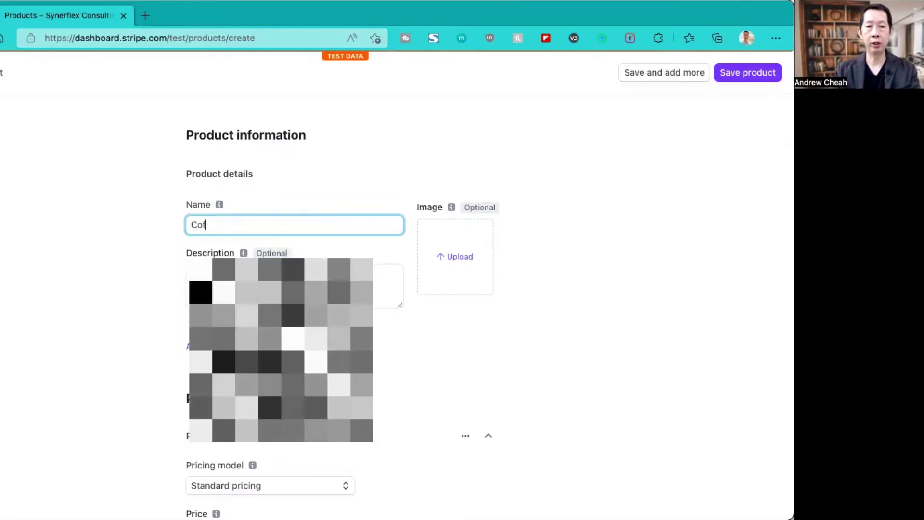
{"action": "left_click", "coordinate": [359, 190]}
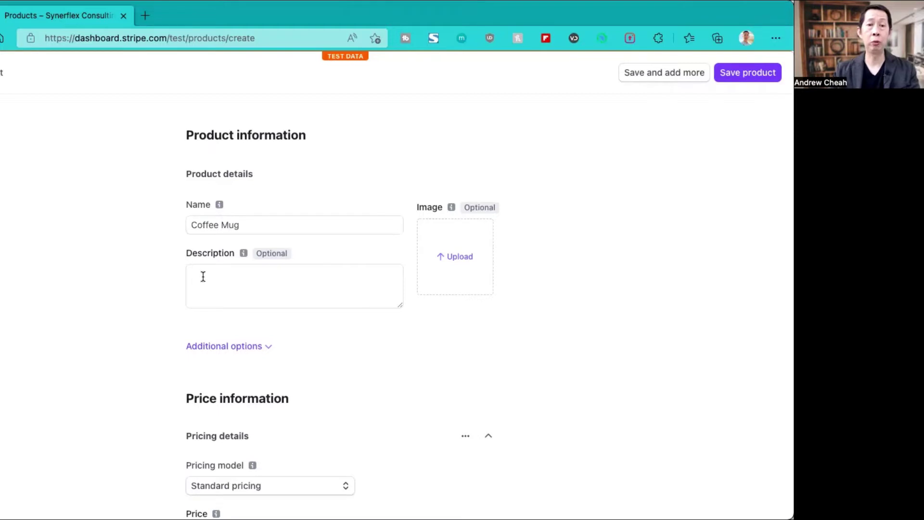
Step: Enter the description "This is a super useful coffee mug." and upload a coffee mug picture as the product image
{"action": "left_click", "coordinate": [244, 275]}
{"action": "type", "text": "This is"}
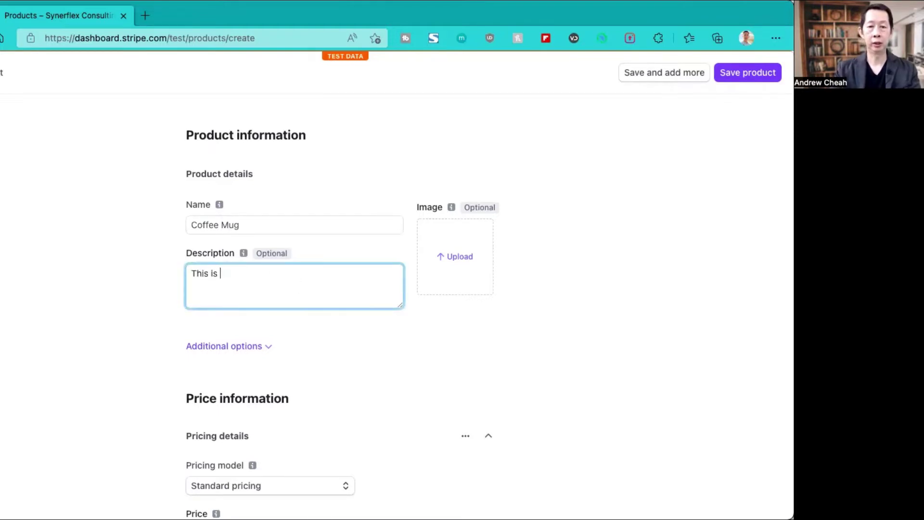
{"action": "type", "text": " a super u"}
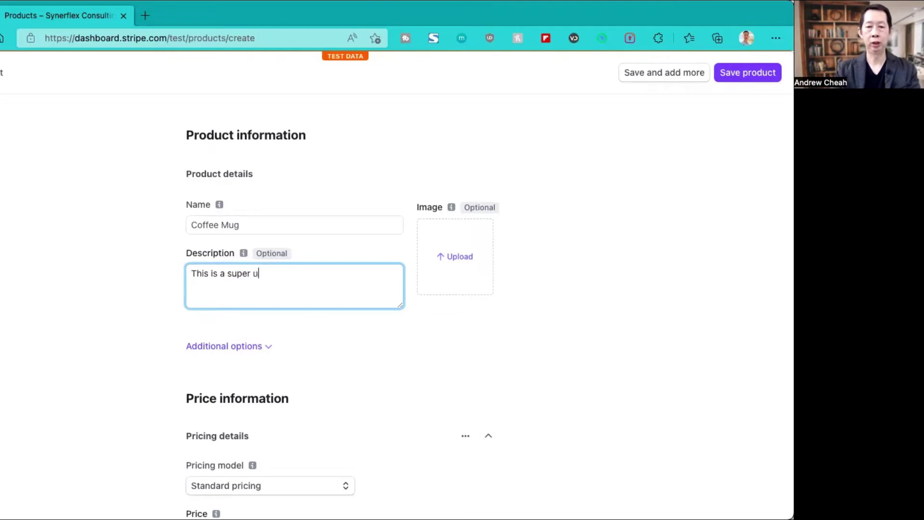
{"action": "type", "text": "seful coff"}
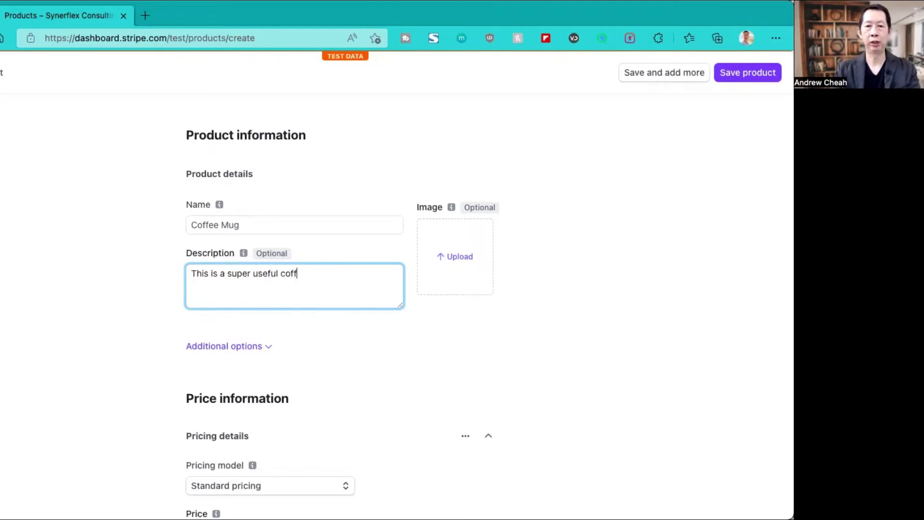
{"action": "type", "text": "ee mug."}
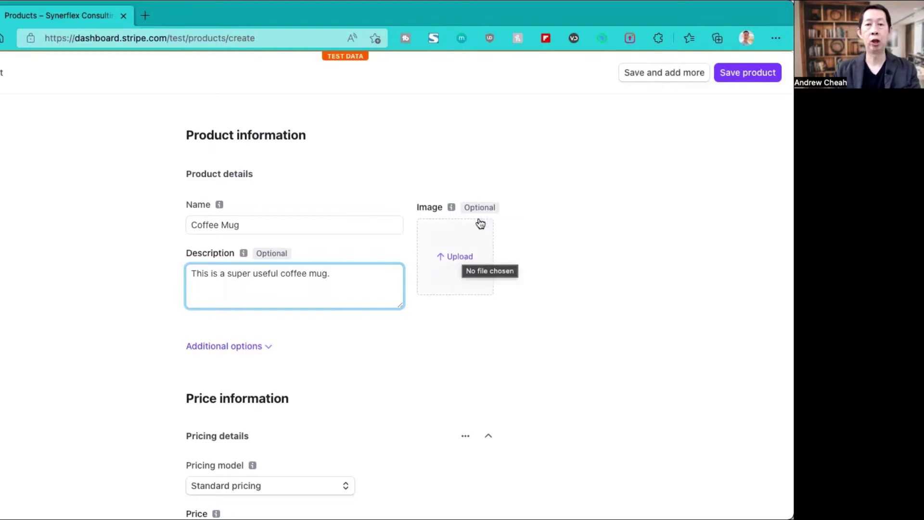
{"action": "left_click", "coordinate": [458, 260]}
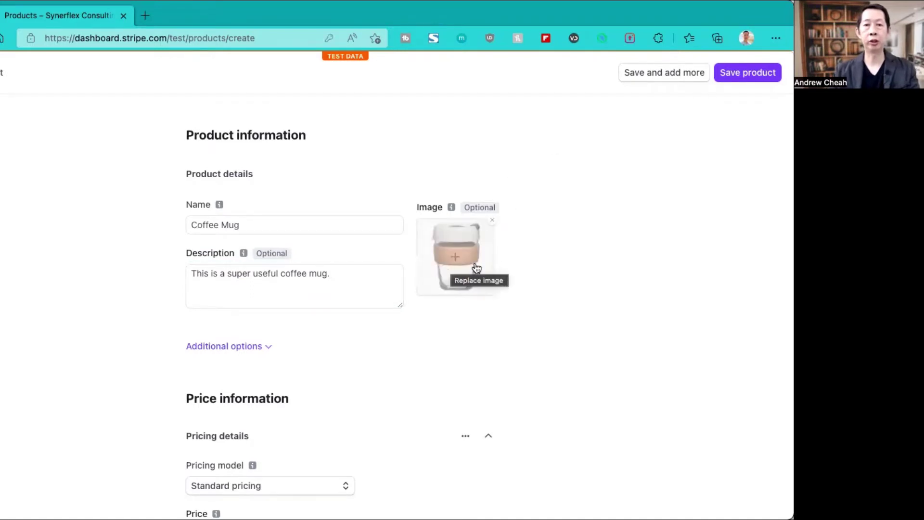
Step: Expand the product's additional options to view the statement descriptor, unit label and metadata fields, and collapse them again
{"action": "scroll", "coordinate": [450, 332], "scroll_direction": "down", "scroll_amount": 1}
{"action": "scroll", "coordinate": [450, 332], "scroll_direction": "down", "scroll_amount": 3}
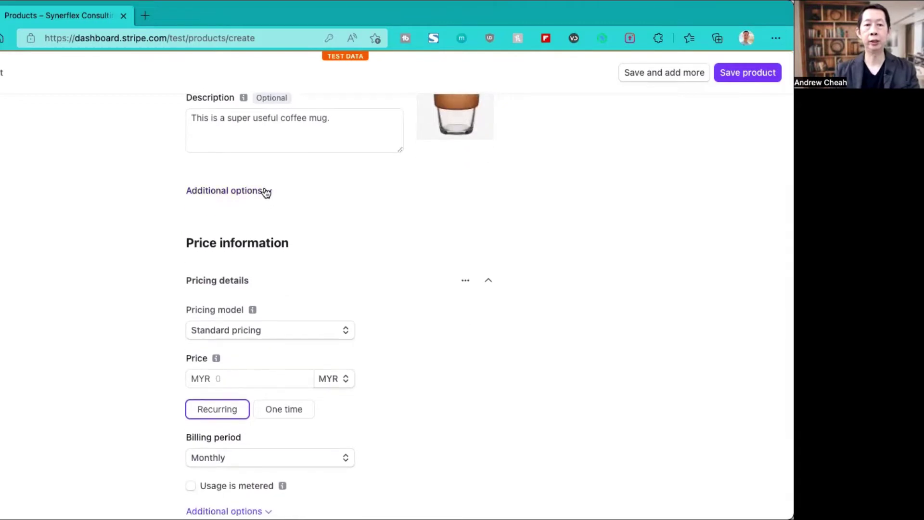
{"action": "left_click", "coordinate": [265, 191]}
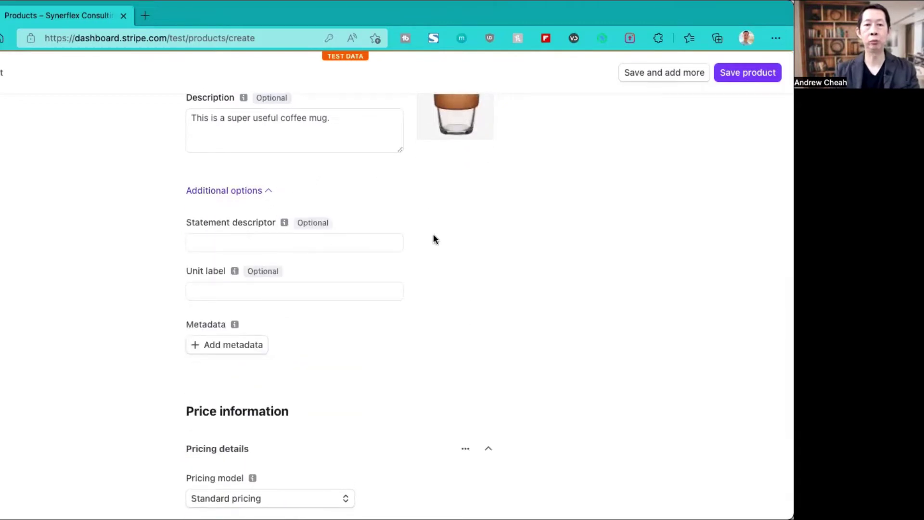
{"action": "scroll", "coordinate": [434, 236], "scroll_direction": "down", "scroll_amount": 1}
{"action": "scroll", "coordinate": [434, 236], "scroll_direction": "up", "scroll_amount": 1}
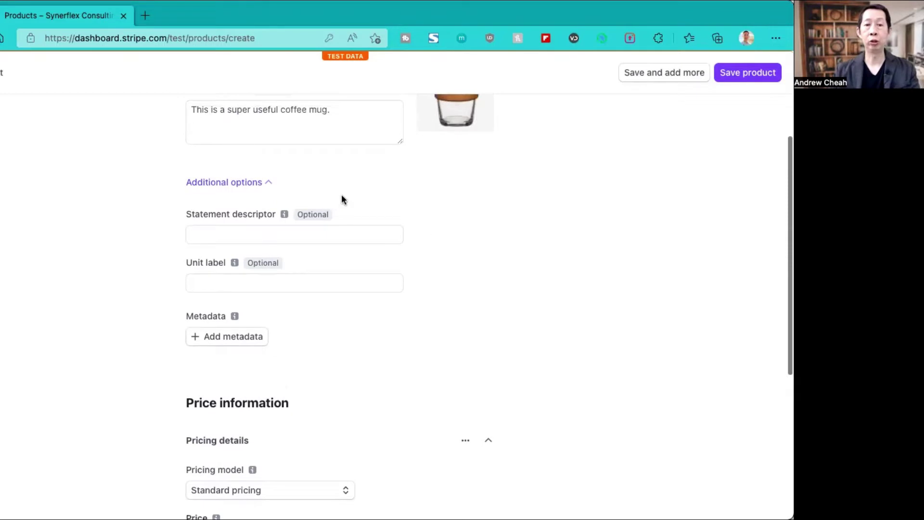
{"action": "left_click", "coordinate": [265, 182]}
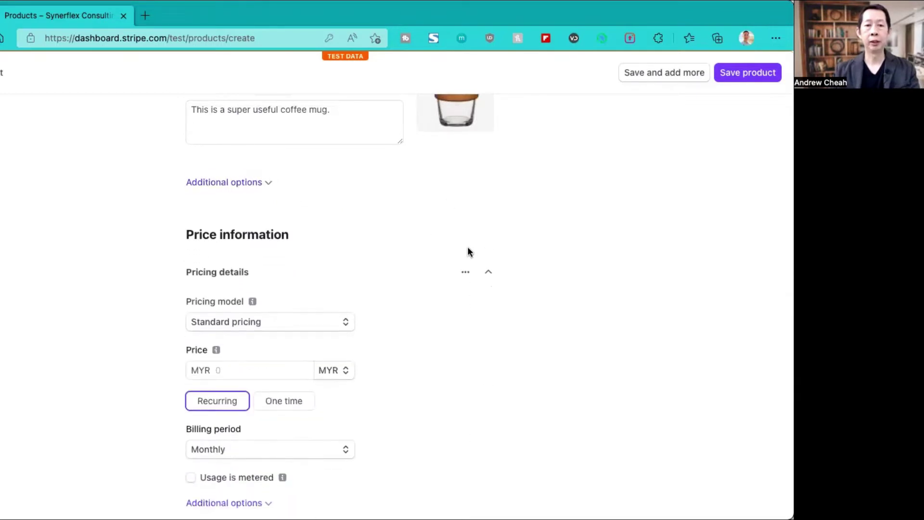
Step: Set the product's price to MYR 39.00
{"action": "scroll", "coordinate": [469, 250], "scroll_direction": "down", "scroll_amount": 3}
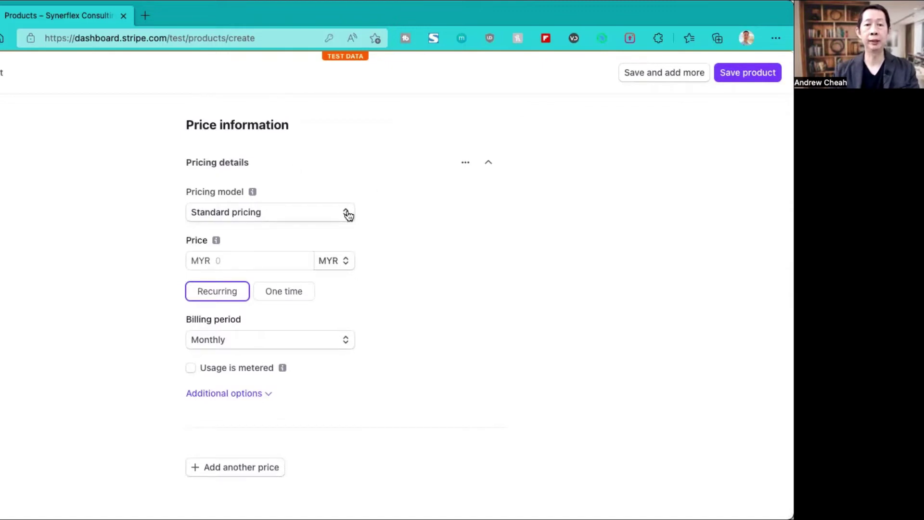
{"action": "scroll", "coordinate": [422, 235], "scroll_direction": "up", "scroll_amount": 5}
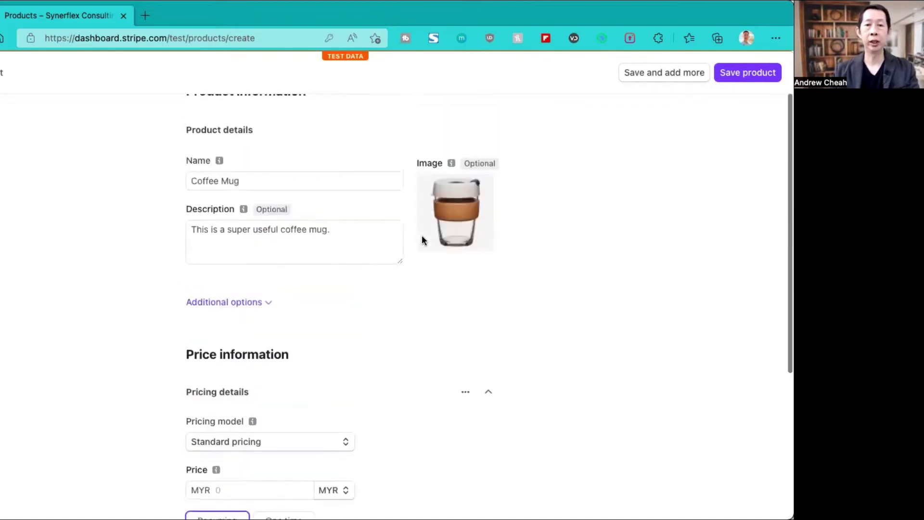
{"action": "scroll", "coordinate": [385, 299], "scroll_direction": "down", "scroll_amount": 4}
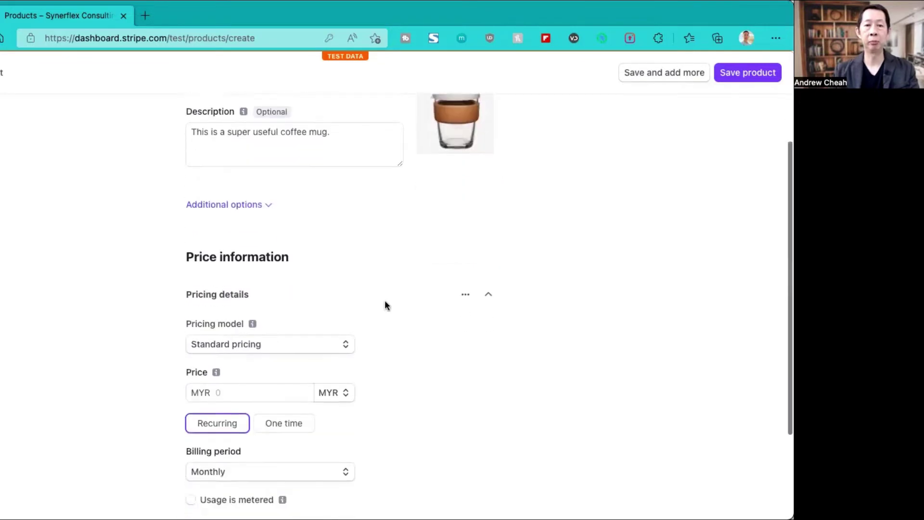
{"action": "left_click", "coordinate": [264, 321]}
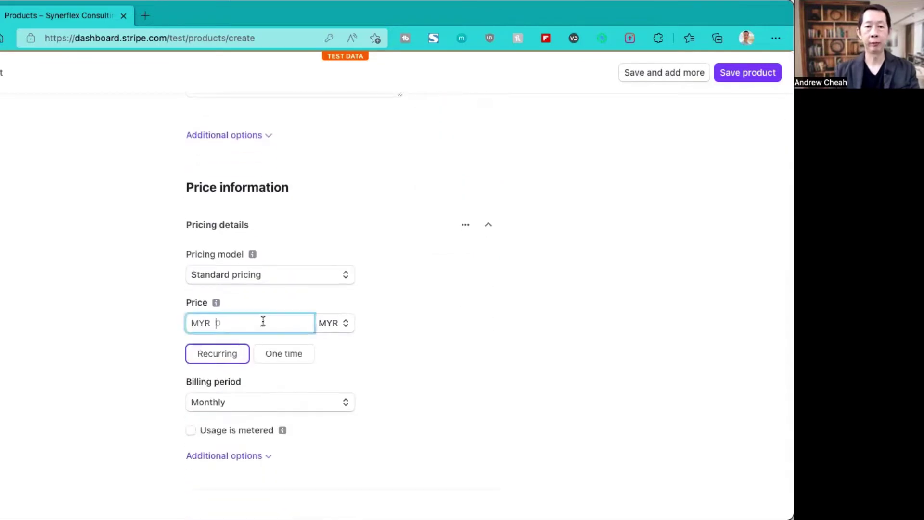
{"action": "type", "text": "39"}
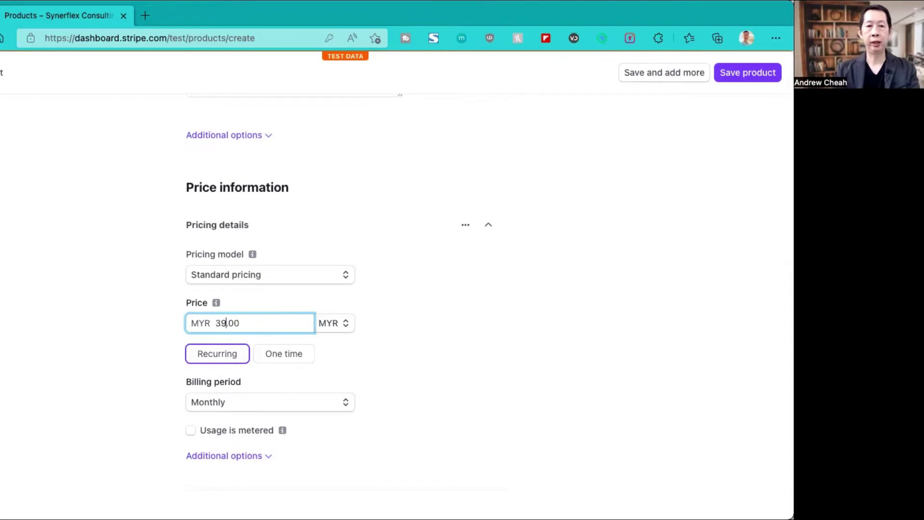
{"action": "left_click", "coordinate": [419, 322]}
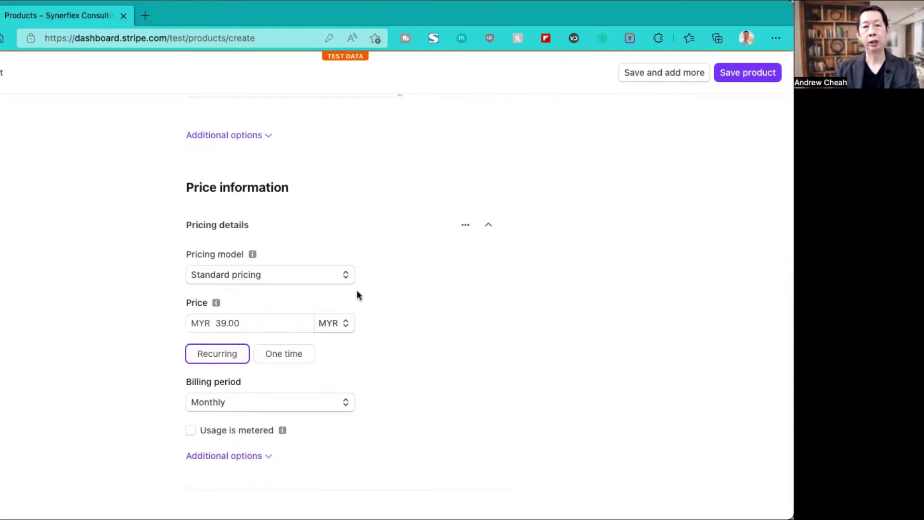
Step: Look through the currencies available for the price and the billing periods offered for recurring charges
{"action": "left_click", "coordinate": [348, 323]}
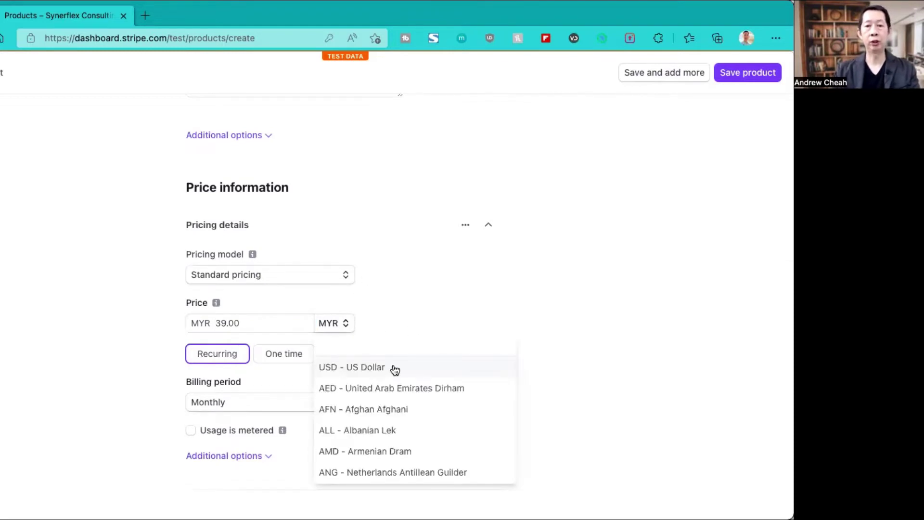
{"action": "key", "text": "Escape"}
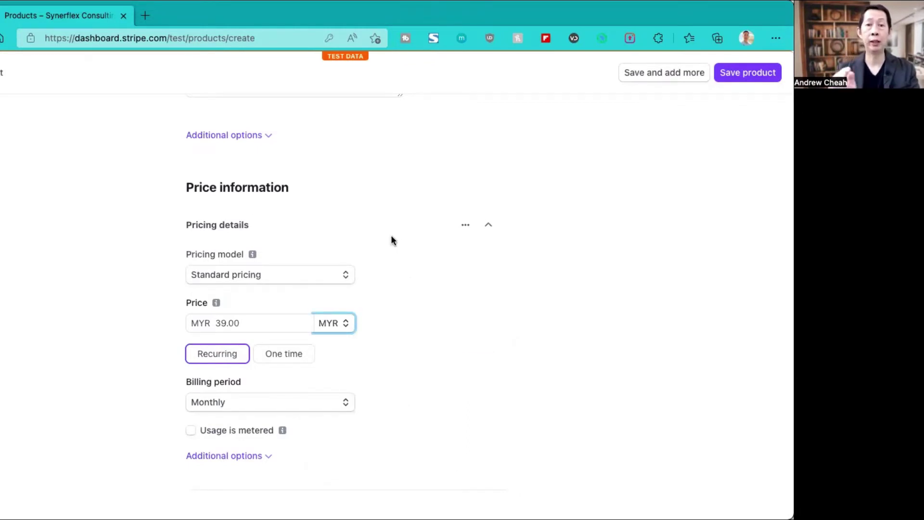
{"action": "scroll", "coordinate": [375, 306], "scroll_direction": "down", "scroll_amount": 2}
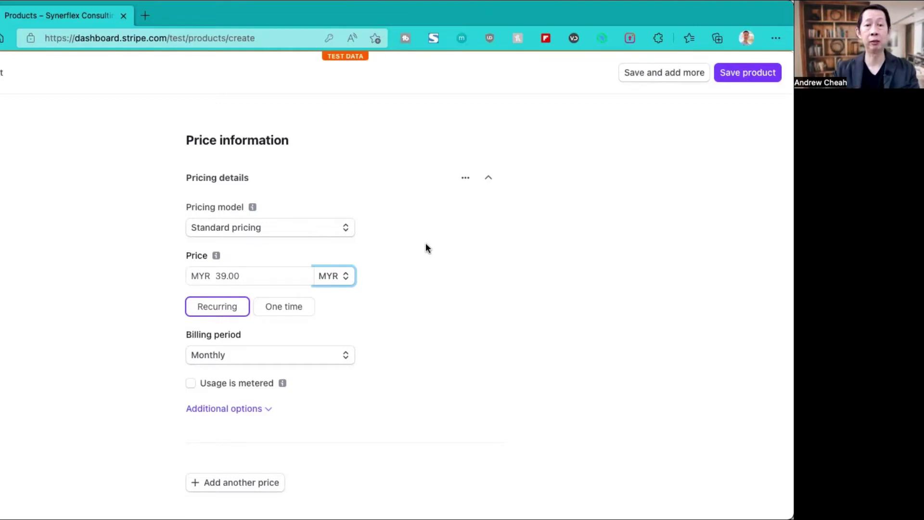
{"action": "left_click", "coordinate": [332, 353]}
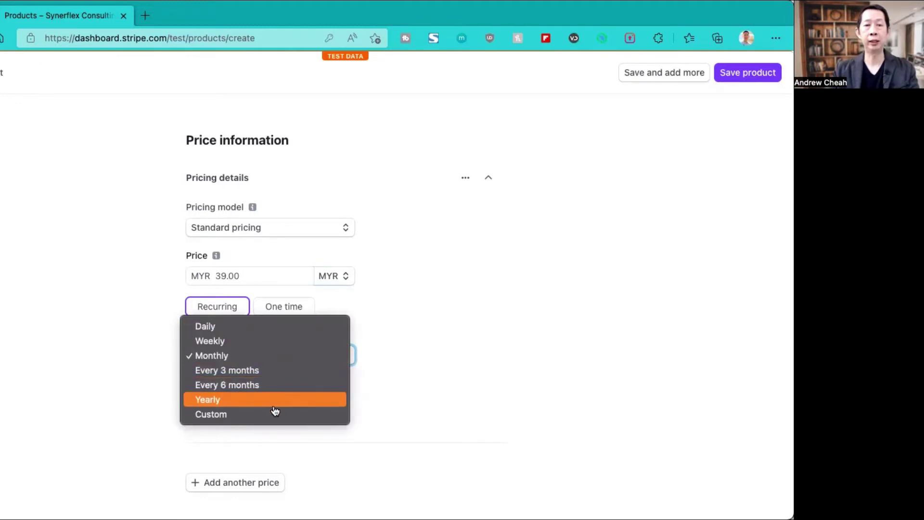
{"action": "left_click", "coordinate": [405, 343]}
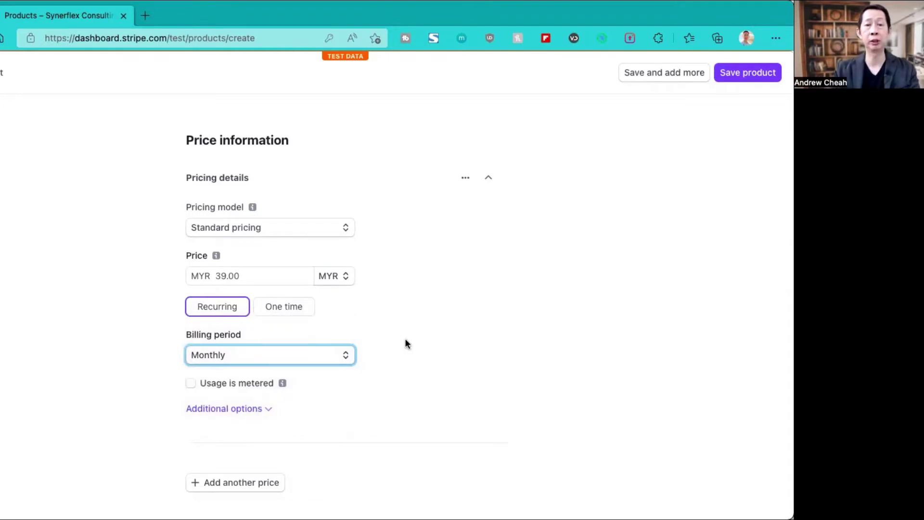
Step: Change the coffee mug's price from recurring to one time
{"action": "scroll", "coordinate": [391, 301], "scroll_direction": "up", "scroll_amount": 4}
{"action": "scroll", "coordinate": [391, 301], "scroll_direction": "down", "scroll_amount": 4}
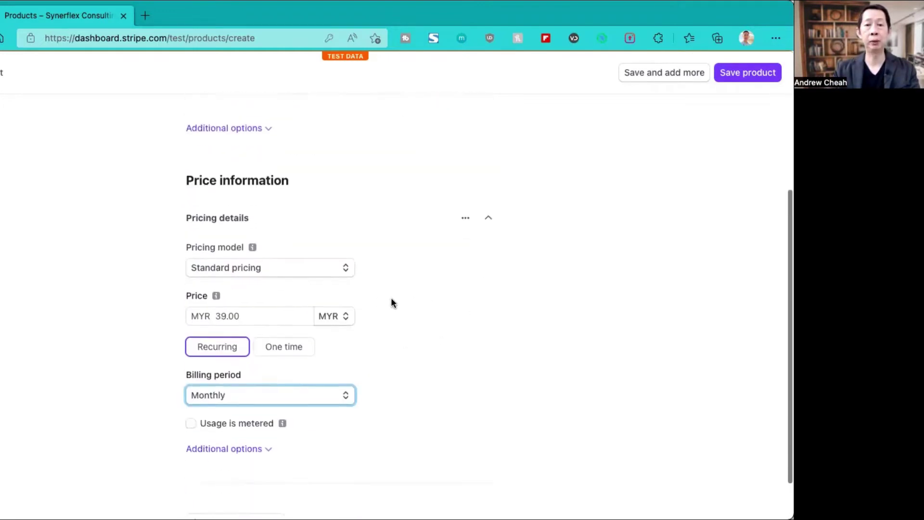
{"action": "left_click", "coordinate": [286, 308]}
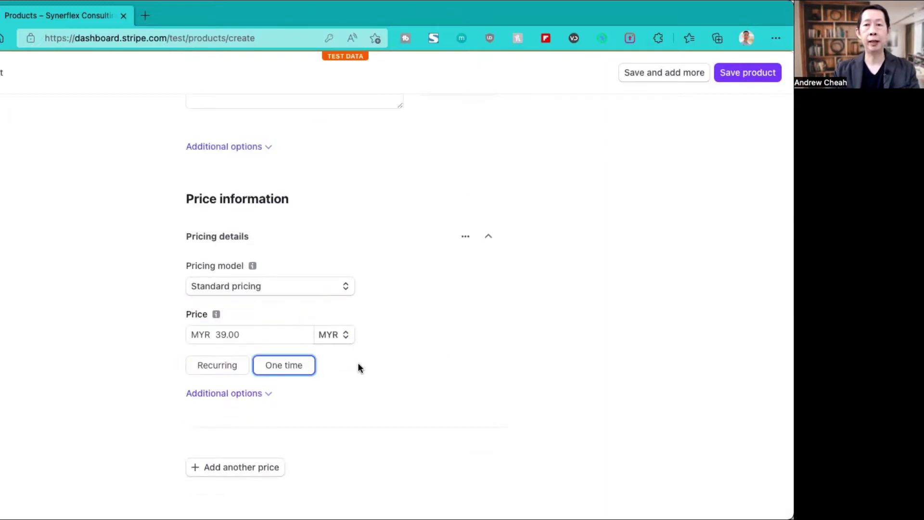
Step: Switch the pricing model to Package pricing and charge the price per 3 units
{"action": "scroll", "coordinate": [357, 366], "scroll_direction": "up", "scroll_amount": 3}
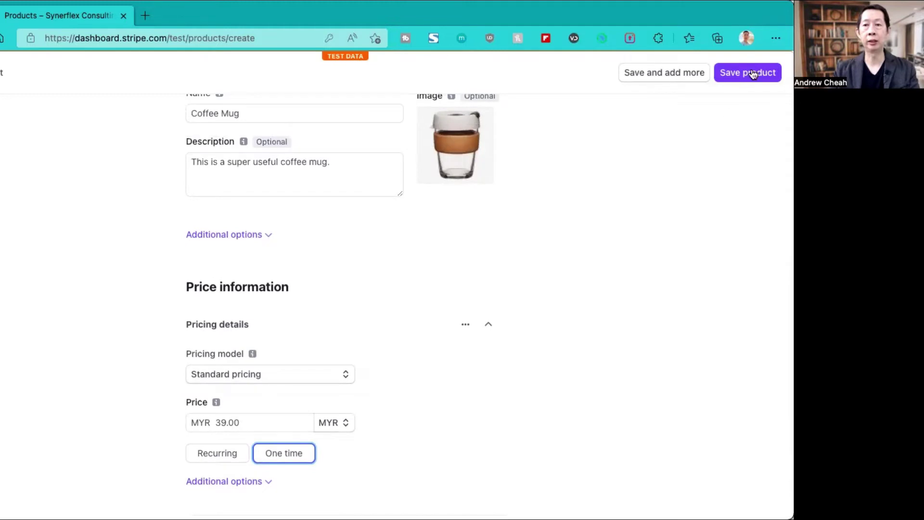
{"action": "scroll", "coordinate": [459, 274], "scroll_direction": "down", "scroll_amount": 3}
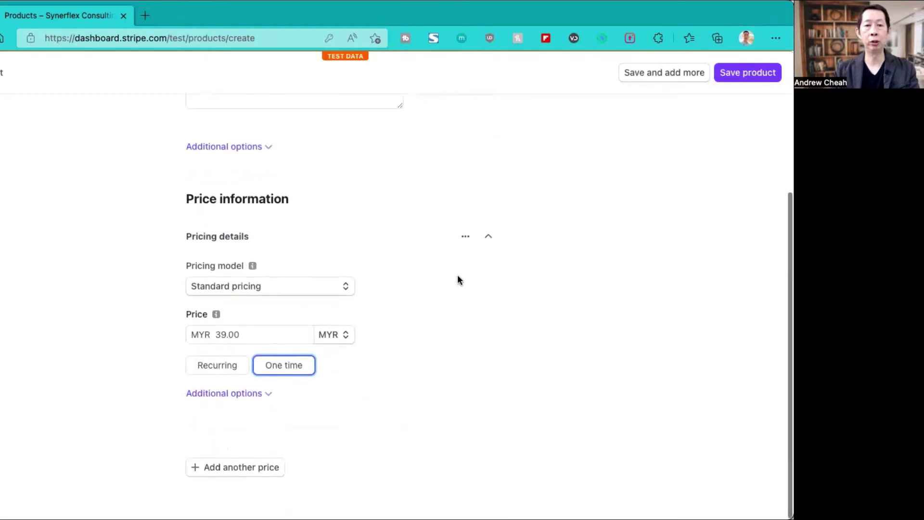
{"action": "left_click", "coordinate": [346, 288]}
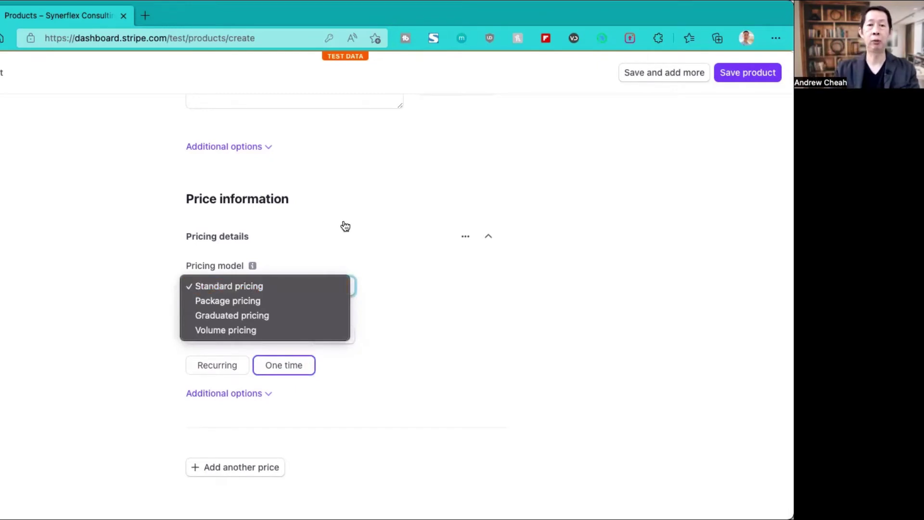
{"action": "left_click", "coordinate": [259, 301]}
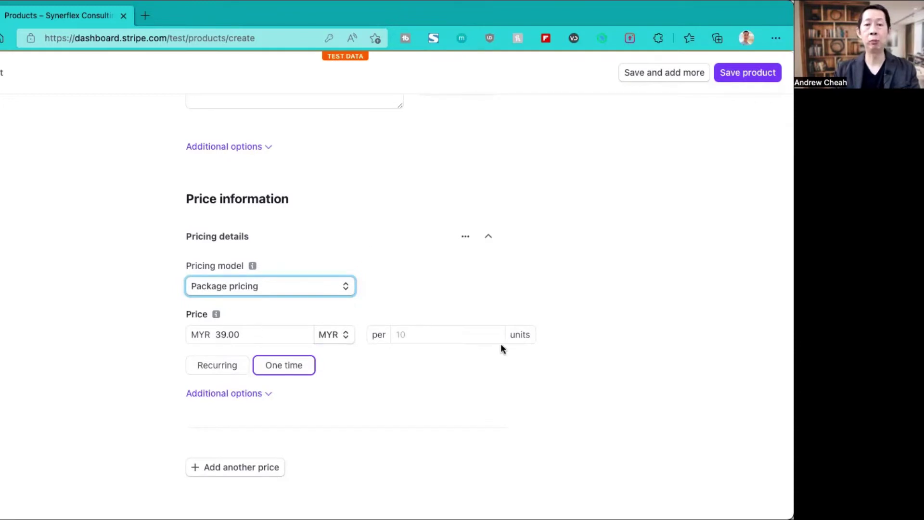
{"action": "left_click", "coordinate": [439, 334]}
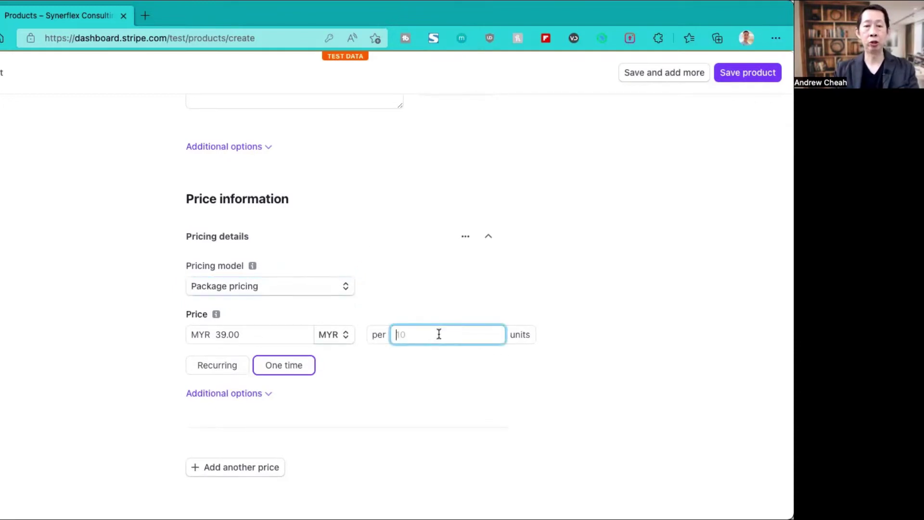
{"action": "type", "text": "3"}
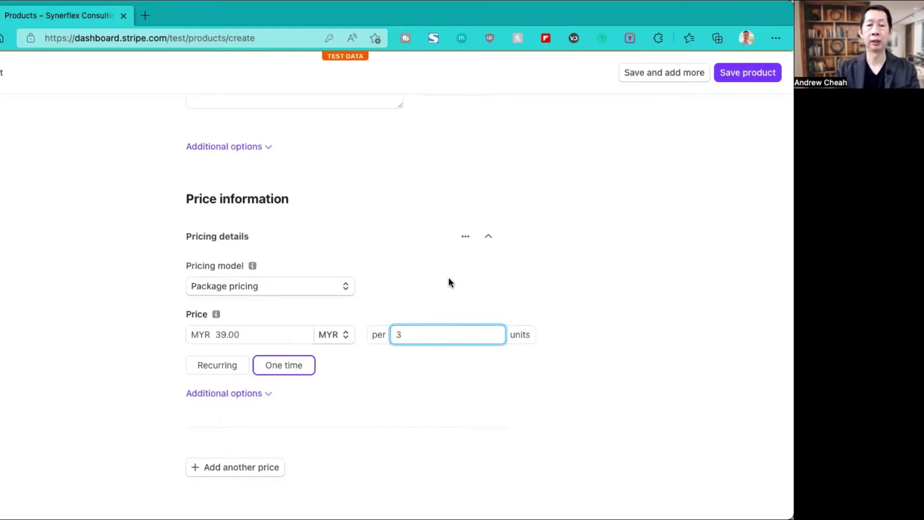
Step: Switch the coffee mug's pricing model to Graduated pricing
{"action": "left_click", "coordinate": [341, 288]}
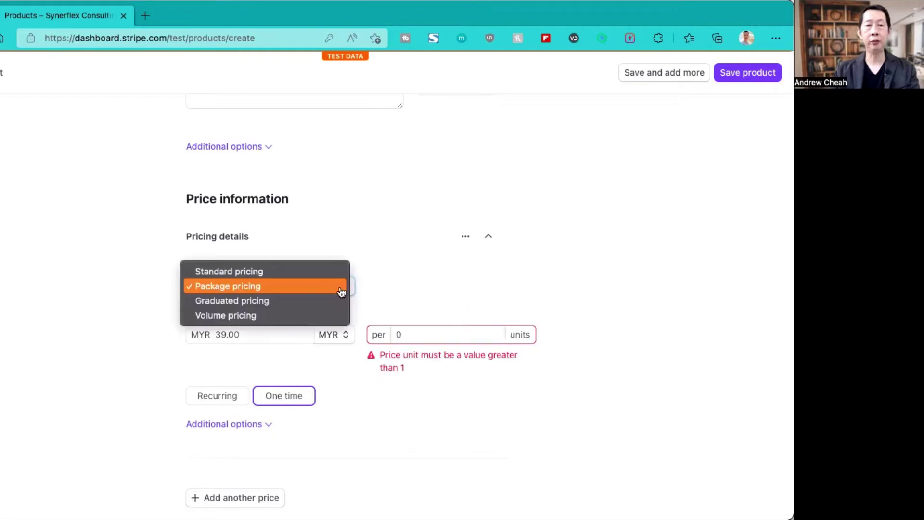
{"action": "left_click", "coordinate": [314, 301]}
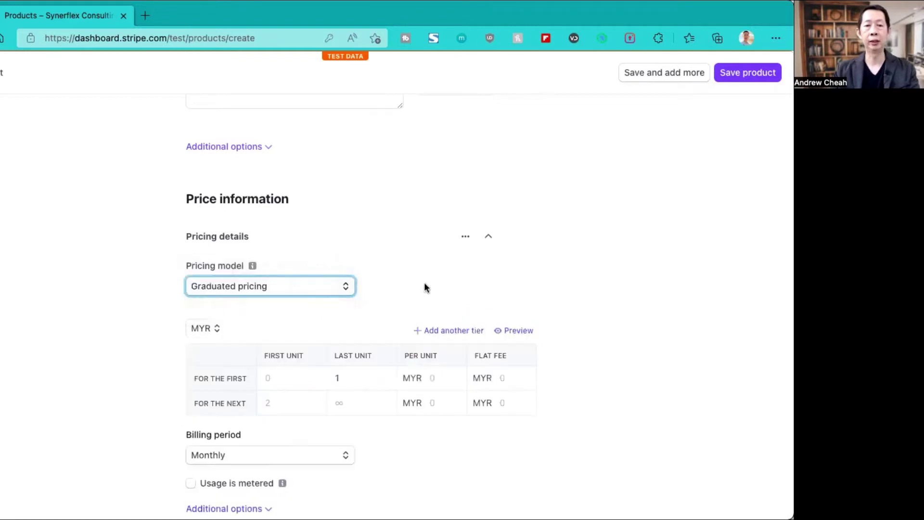
{"action": "scroll", "coordinate": [424, 288], "scroll_direction": "down", "scroll_amount": 3}
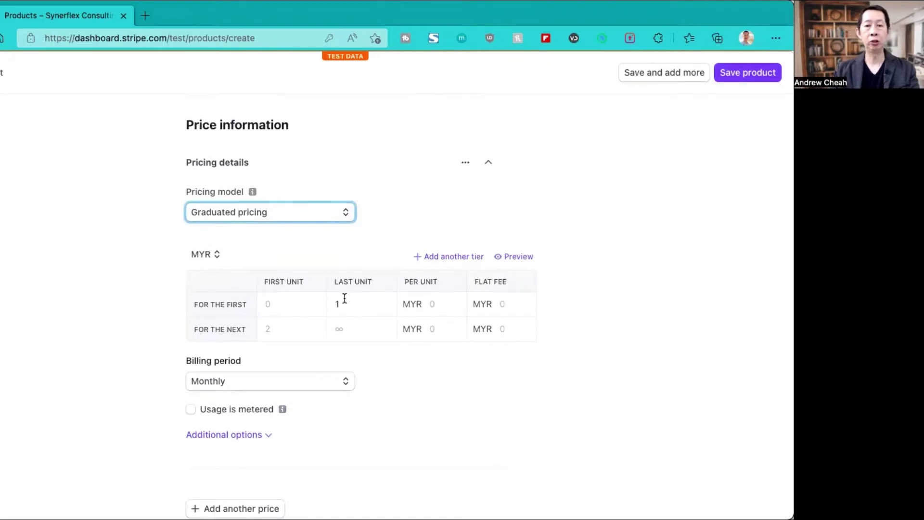
Step: Set the first graduated tier's per-unit price to MYR 39.00
{"action": "left_click", "coordinate": [431, 302]}
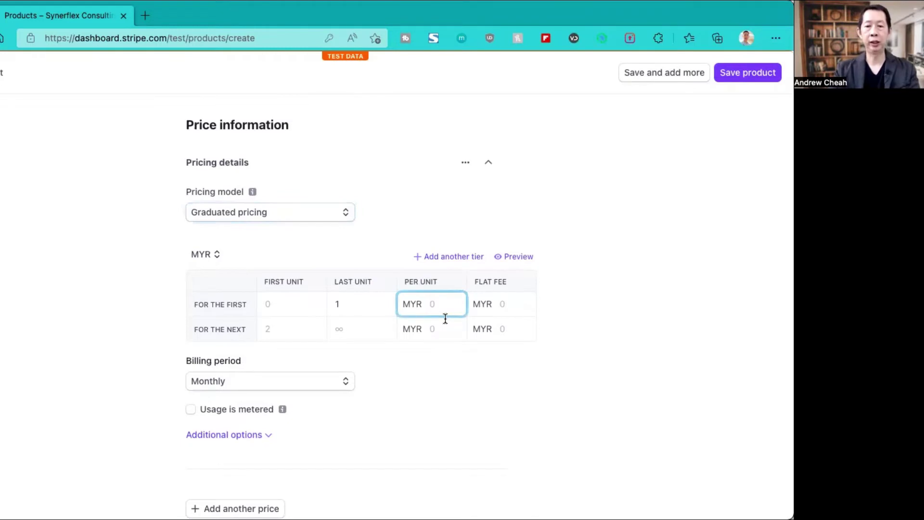
{"action": "type", "text": "39"}
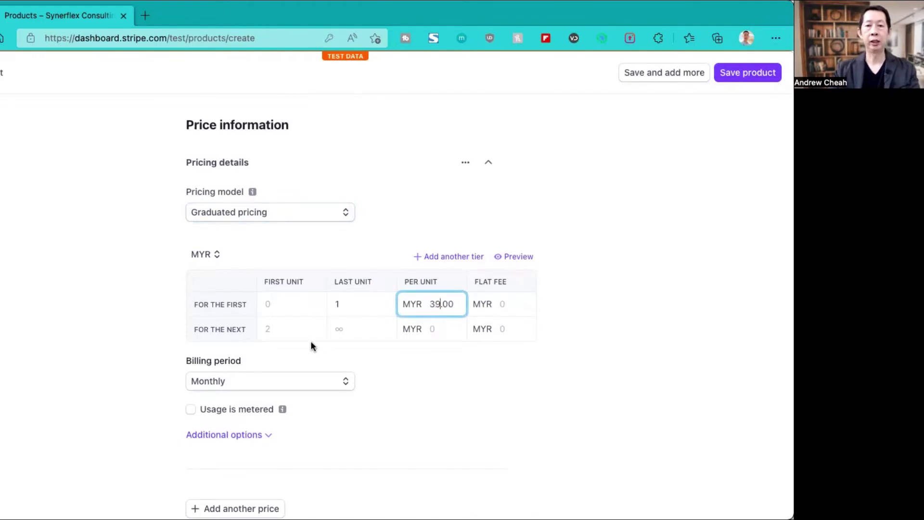
{"action": "left_click", "coordinate": [354, 330]}
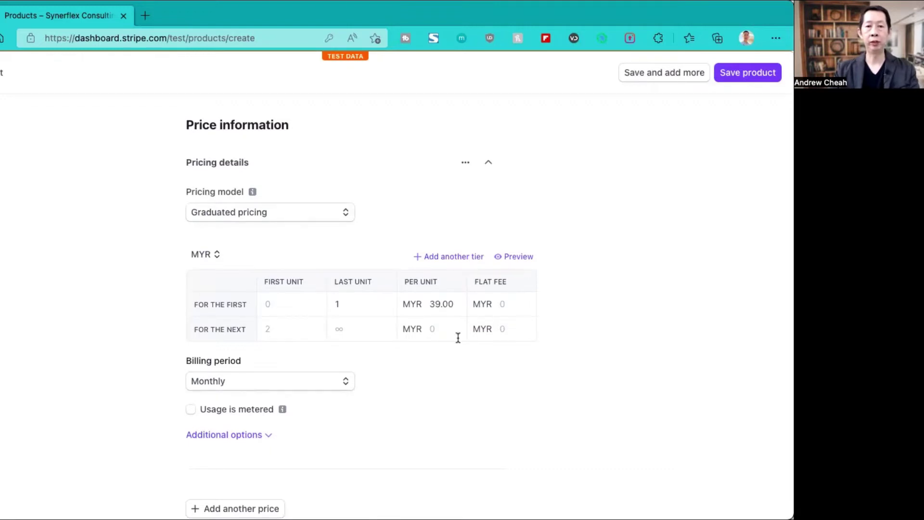
Step: Add a middle tier ending at unit 10 for MYR 35.00 per unit, and charge MYR 33.00 per unit in the final tier
{"action": "left_click", "coordinate": [447, 258]}
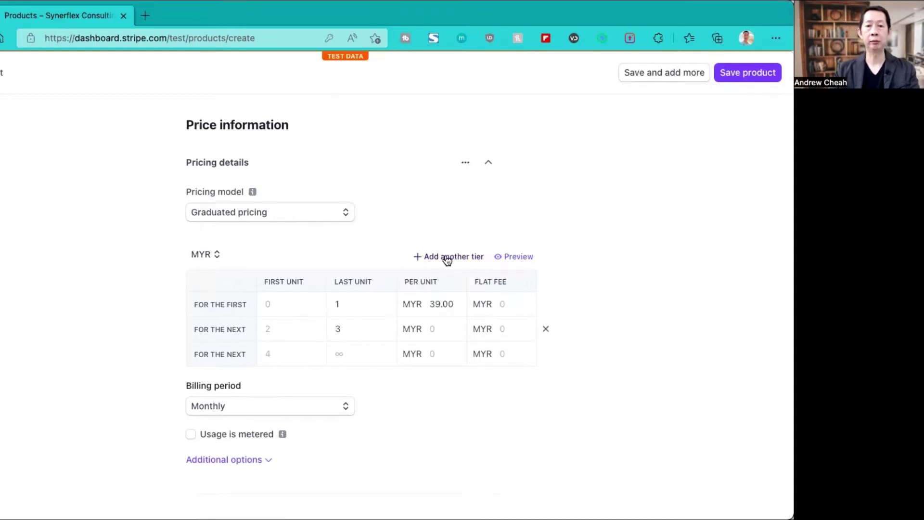
{"action": "double_click", "coordinate": [351, 329]}
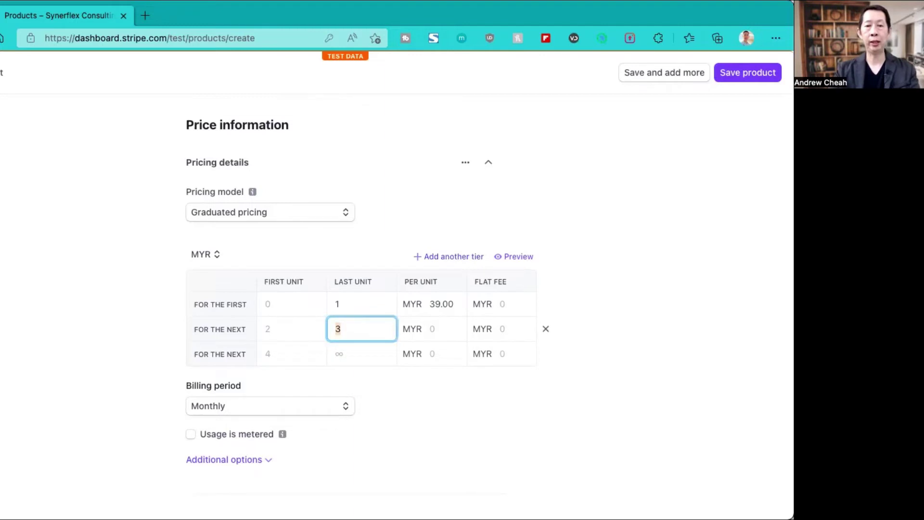
{"action": "type", "text": "10"}
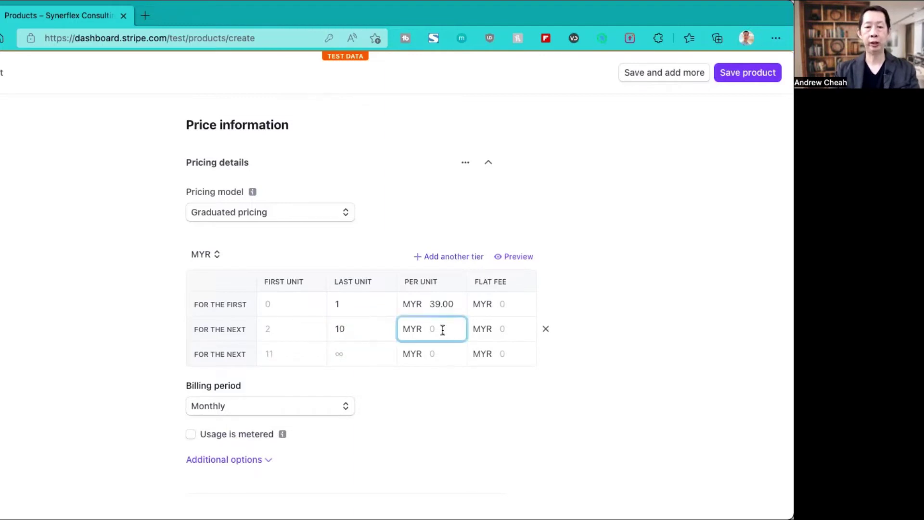
{"action": "type", "text": "35"}
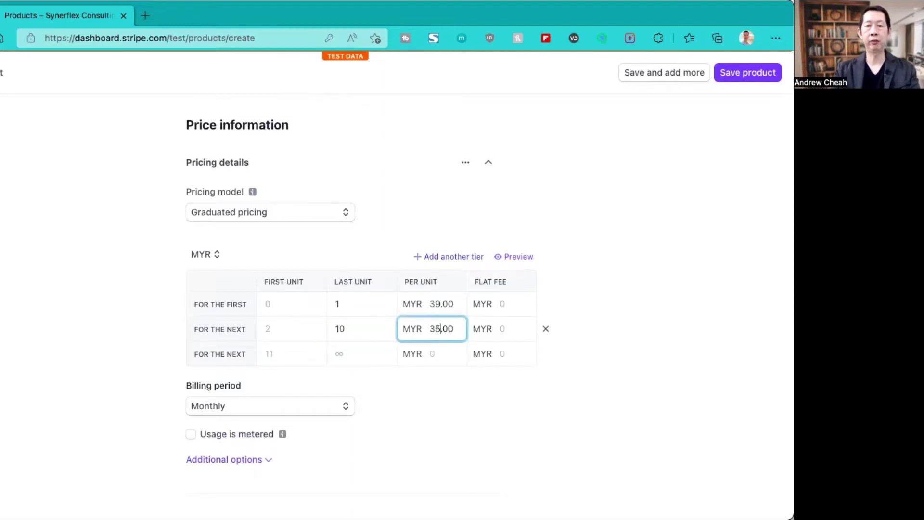
{"action": "left_click", "coordinate": [440, 349]}
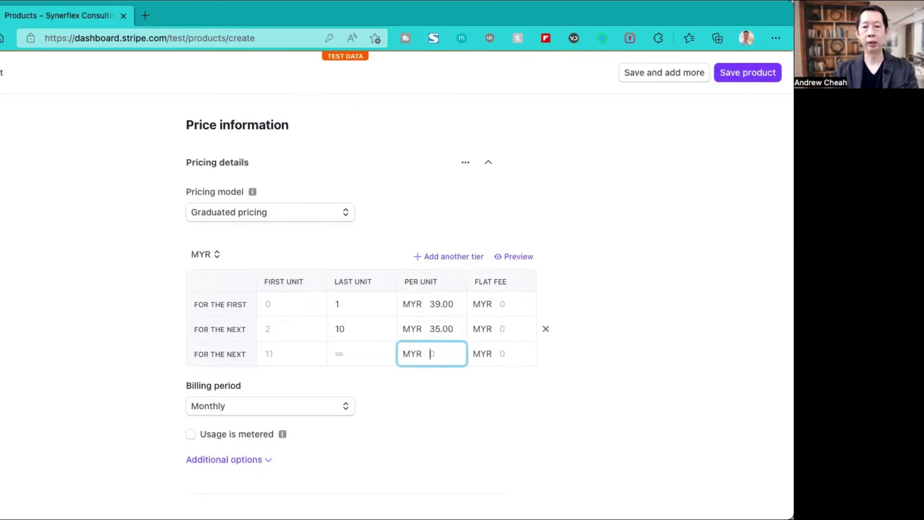
{"action": "type", "text": "33"}
{"action": "left_click", "coordinate": [484, 408]}
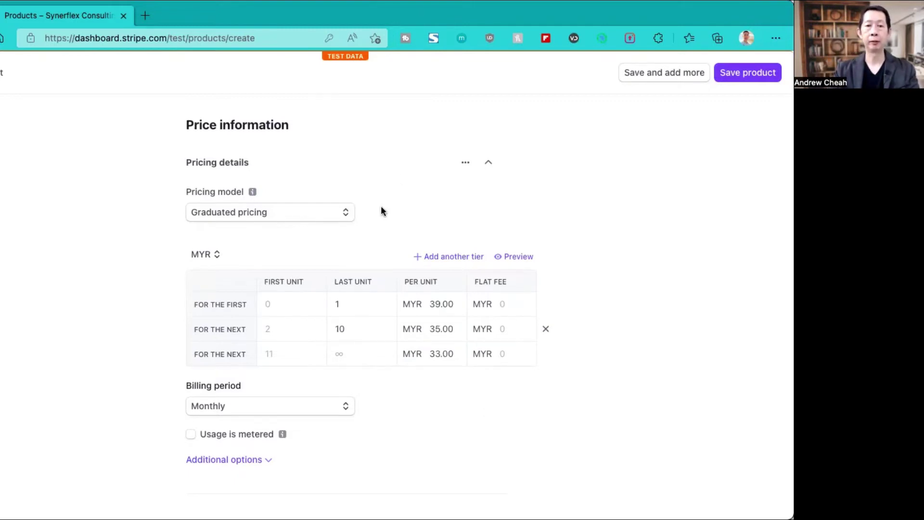
Step: Switch the pricing model to Volume pricing and end the first tier at unit 5
{"action": "left_click", "coordinate": [344, 214]}
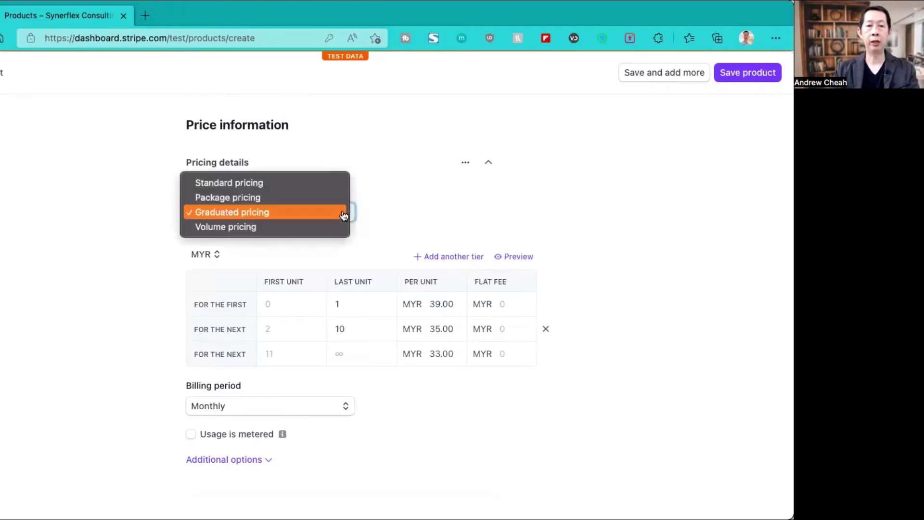
{"action": "left_click", "coordinate": [326, 226]}
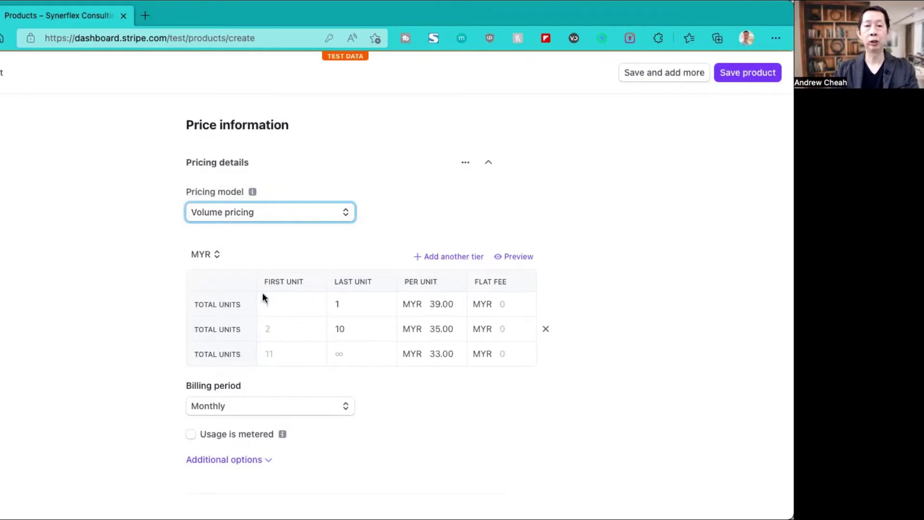
{"action": "left_click", "coordinate": [361, 302]}
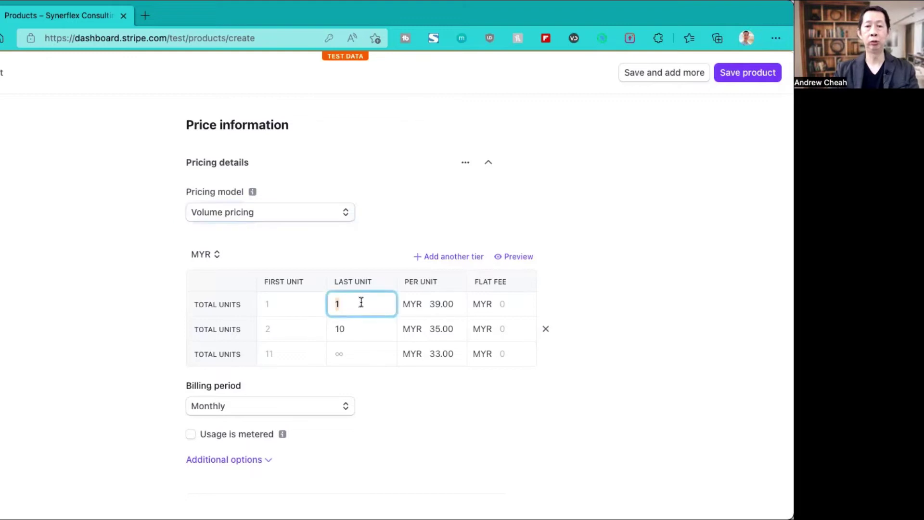
{"action": "left_click", "coordinate": [382, 250]}
{"action": "key", "text": "Escape"}
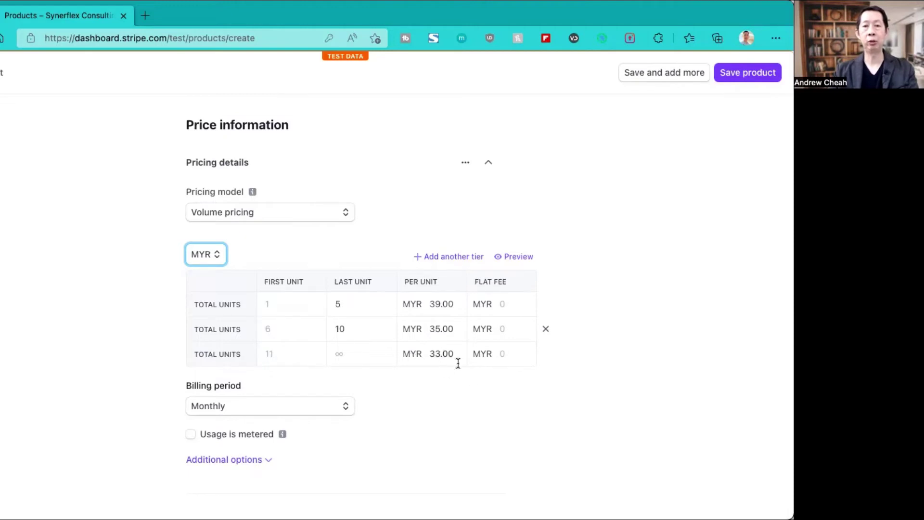
Step: Return the coffee mug to Standard pricing and save the product
{"action": "left_click", "coordinate": [346, 218]}
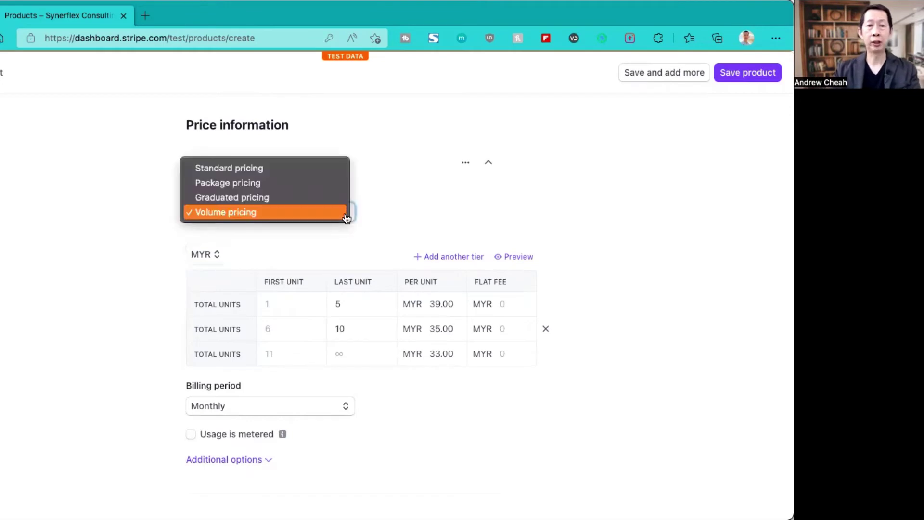
{"action": "left_click", "coordinate": [324, 174]}
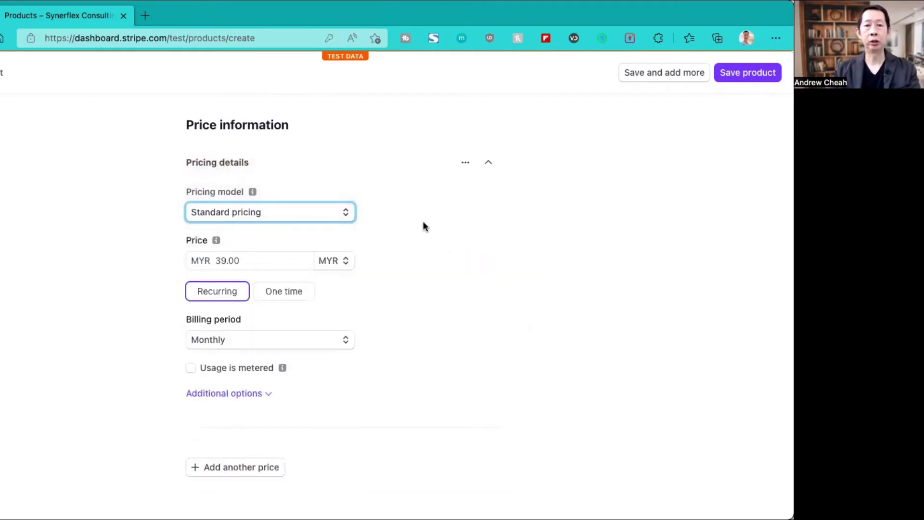
{"action": "scroll", "coordinate": [423, 221], "scroll_direction": "up", "scroll_amount": 5}
{"action": "scroll", "coordinate": [423, 221], "scroll_direction": "down", "scroll_amount": 1}
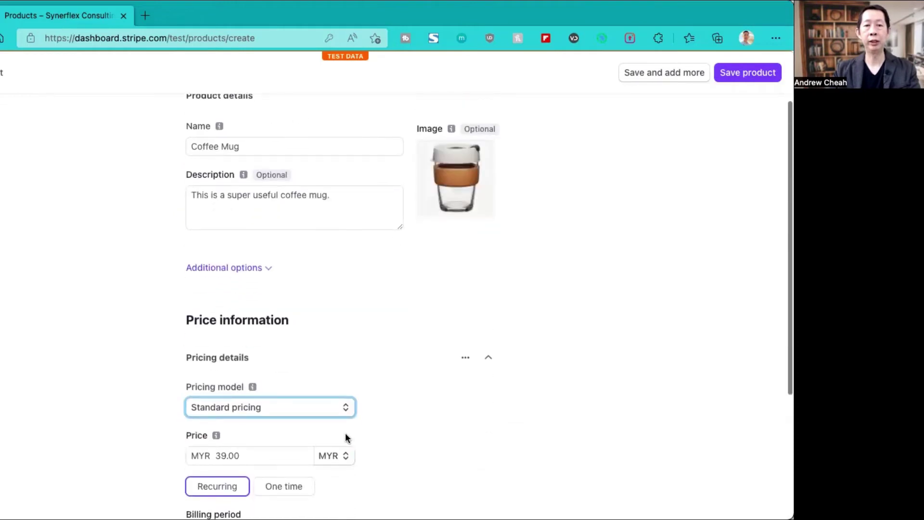
{"action": "scroll", "coordinate": [348, 437], "scroll_direction": "down", "scroll_amount": 3}
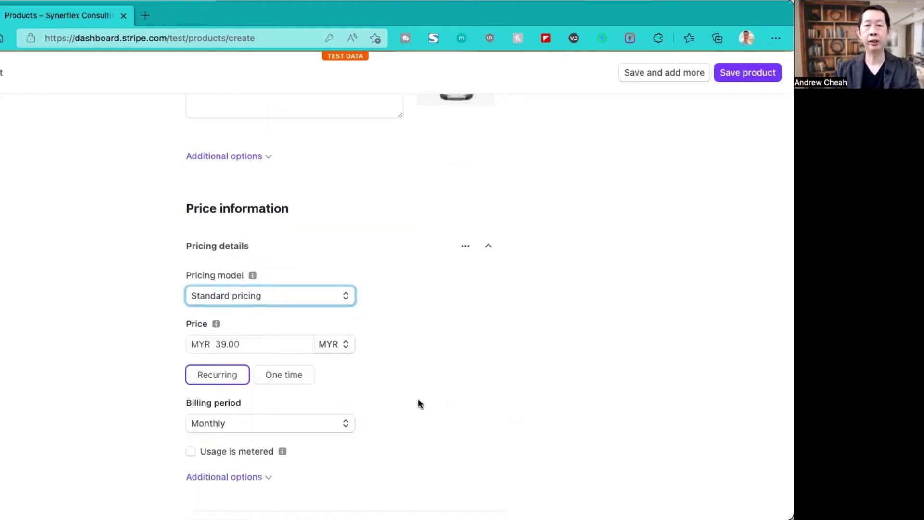
{"action": "scroll", "coordinate": [419, 404], "scroll_direction": "up", "scroll_amount": 5}
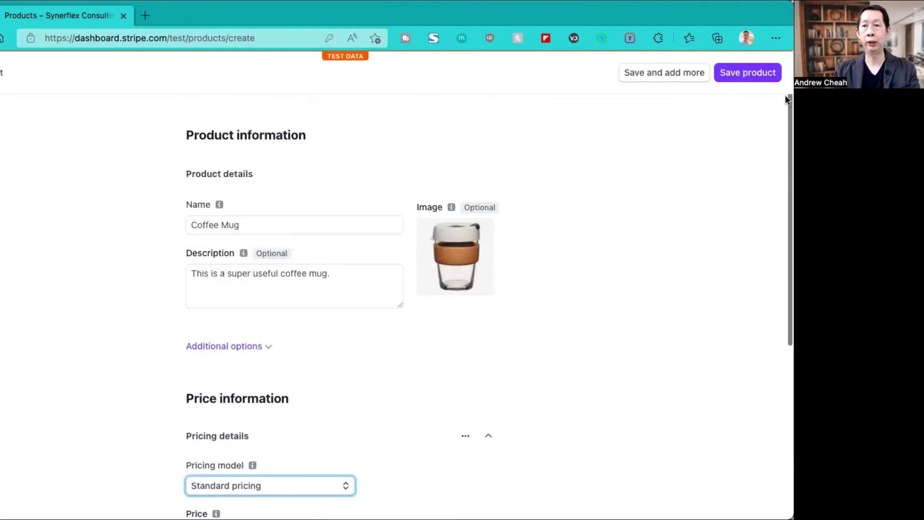
{"action": "left_click", "coordinate": [763, 73]}
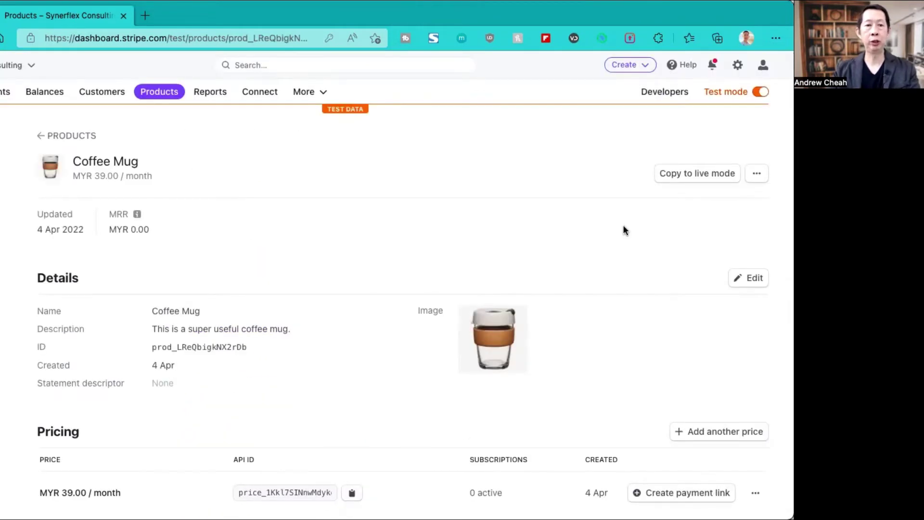
Step: Start a payment link for the Coffee Mug's MYR 39.00 monthly price from its product page
{"action": "scroll", "coordinate": [623, 230], "scroll_direction": "down", "scroll_amount": 3}
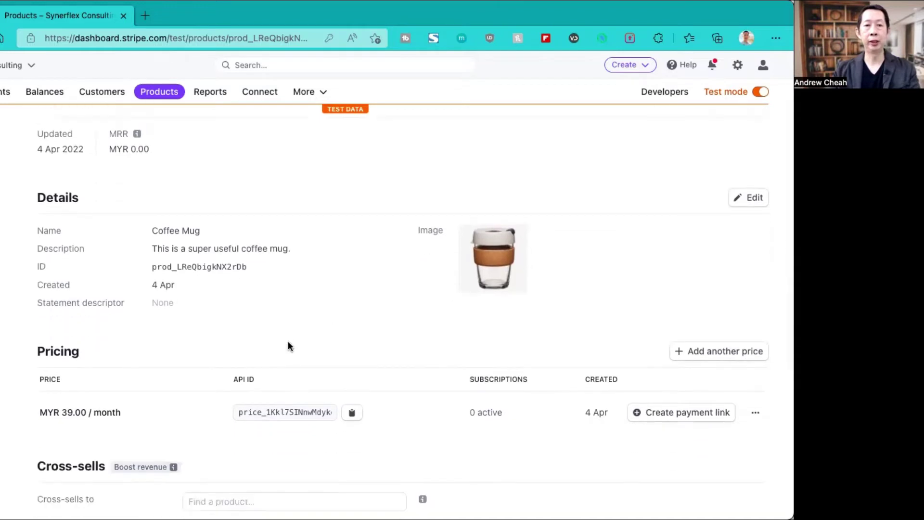
{"action": "scroll", "coordinate": [288, 343], "scroll_direction": "down", "scroll_amount": 2}
{"action": "scroll", "coordinate": [232, 250], "scroll_direction": "down", "scroll_amount": 3}
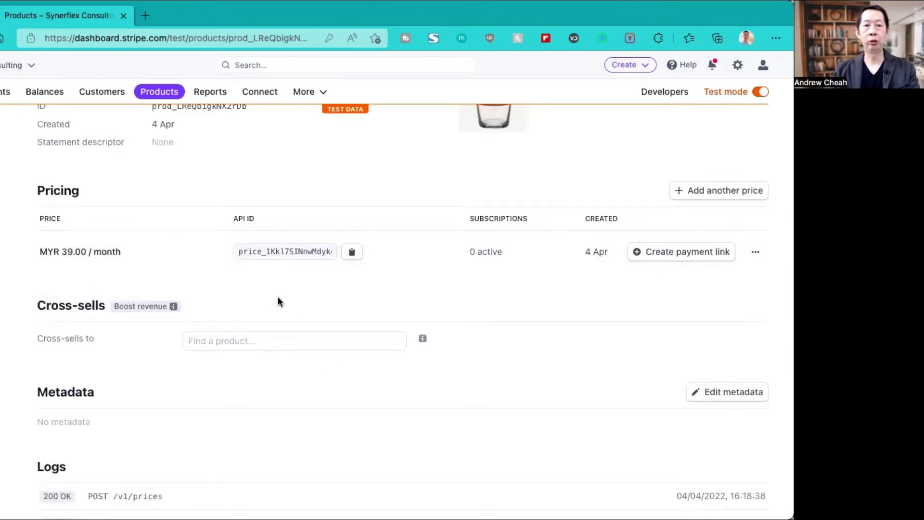
{"action": "scroll", "coordinate": [277, 301], "scroll_direction": "up", "scroll_amount": 1}
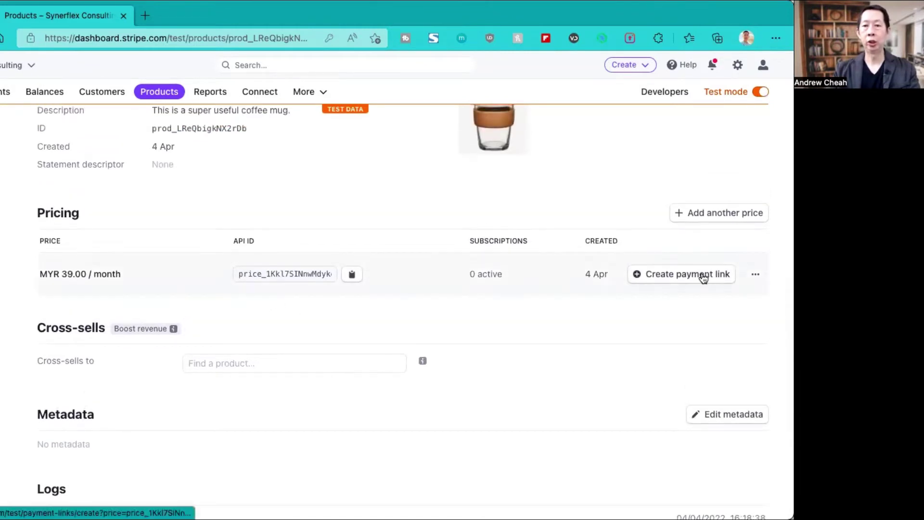
{"action": "left_click", "coordinate": [669, 275]}
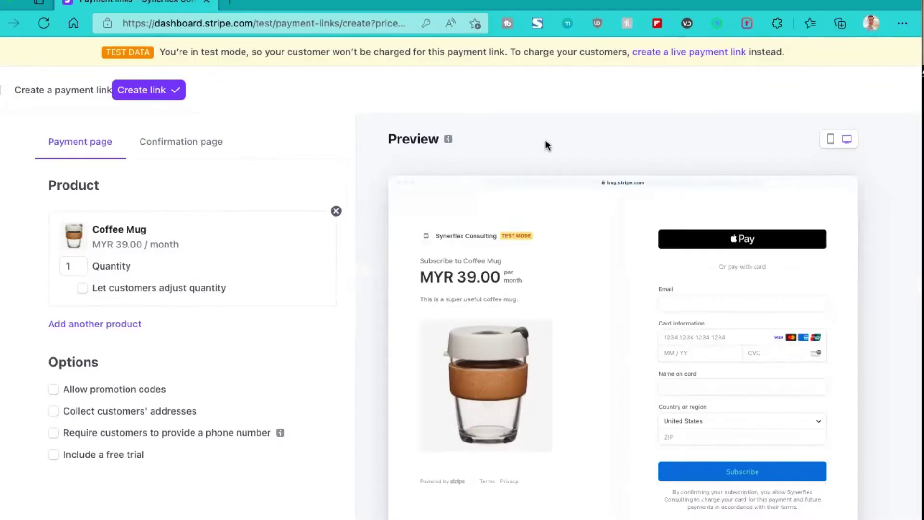
Step: Inspect the payment page preview in both the desktop and mobile layouts
{"action": "scroll", "coordinate": [581, 145], "scroll_direction": "down", "scroll_amount": 2}
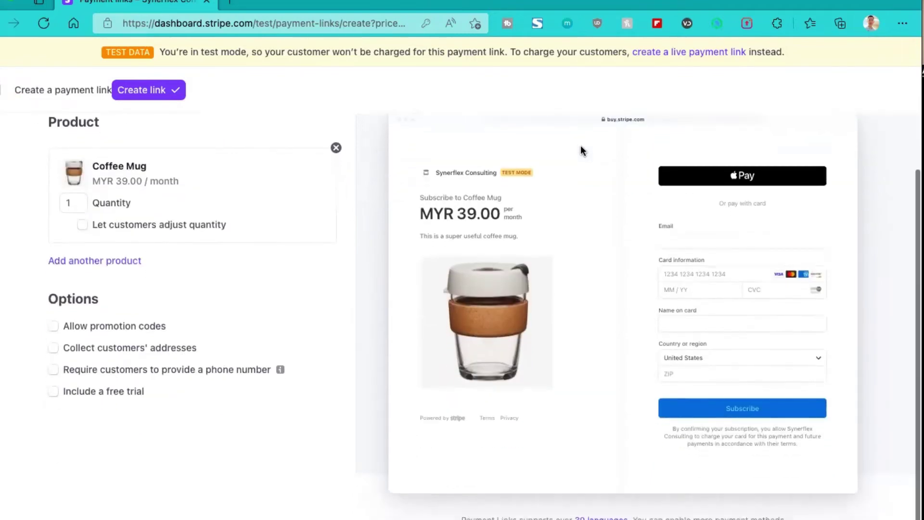
{"action": "scroll", "coordinate": [581, 146], "scroll_direction": "up", "scroll_amount": 2}
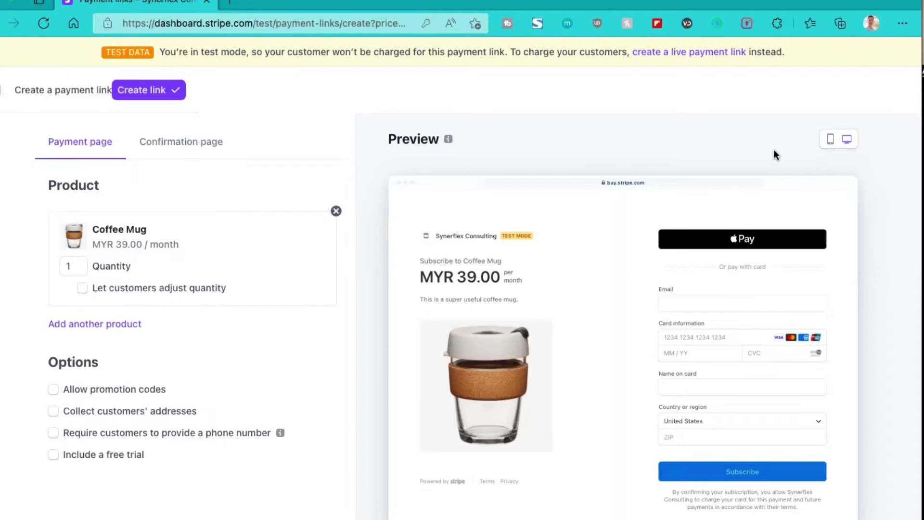
{"action": "left_click", "coordinate": [829, 142]}
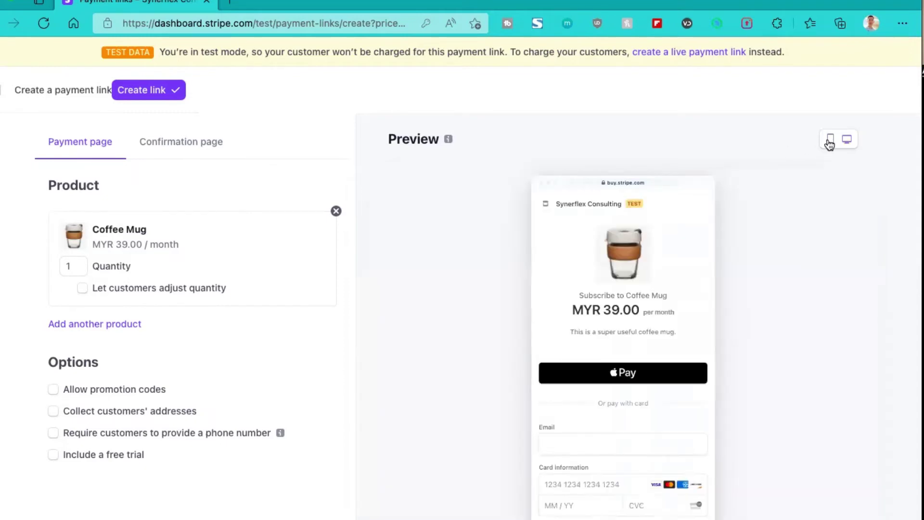
{"action": "scroll", "coordinate": [682, 266], "scroll_direction": "down", "scroll_amount": 3}
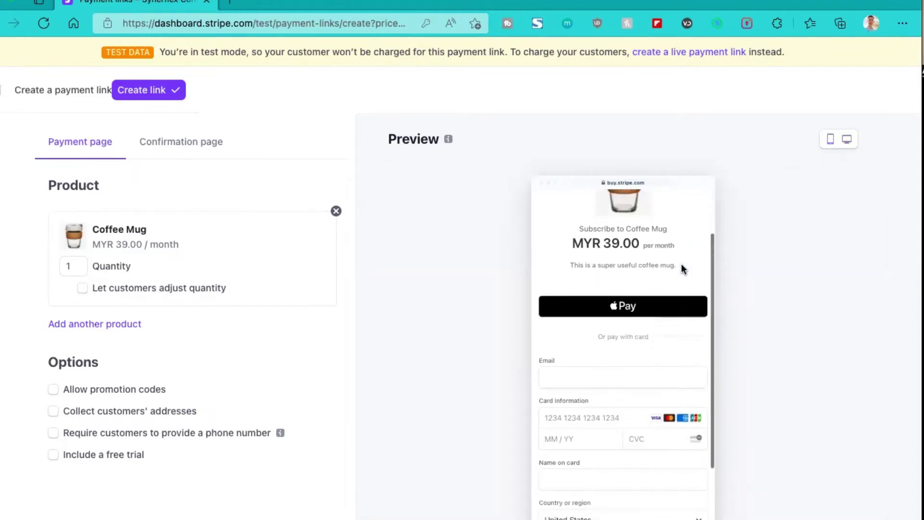
{"action": "scroll", "coordinate": [680, 264], "scroll_direction": "up", "scroll_amount": 3}
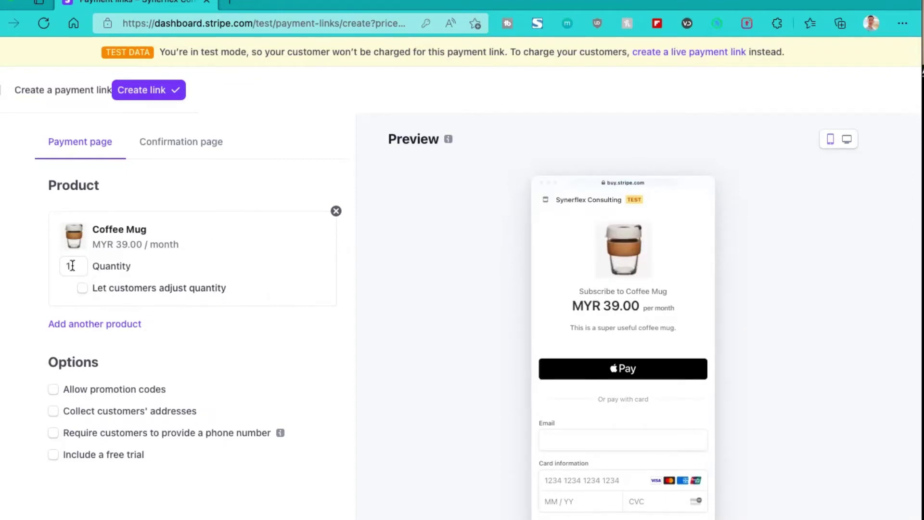
Step: Let customers adjust the Coffee Mug quantity and show the payment page preview in the desktop layout
{"action": "left_click", "coordinate": [82, 287]}
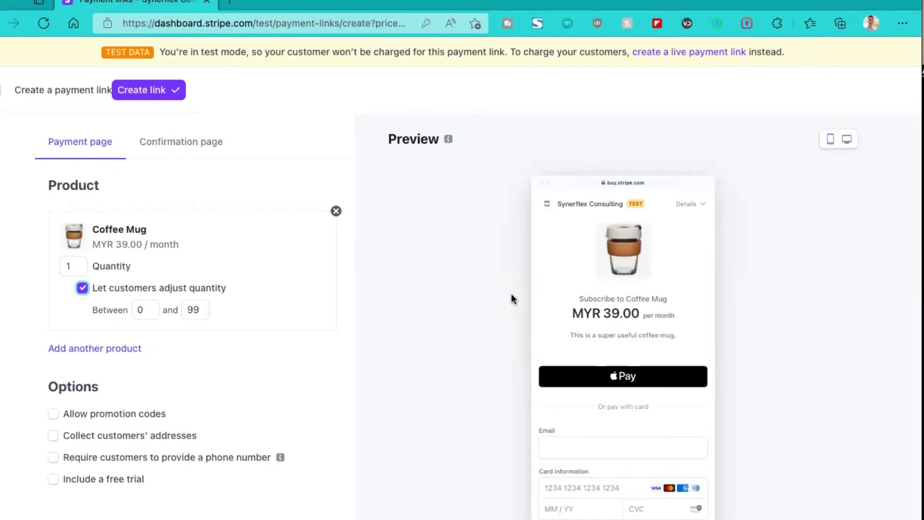
{"action": "scroll", "coordinate": [511, 300], "scroll_direction": "down", "scroll_amount": 1}
{"action": "scroll", "coordinate": [511, 300], "scroll_direction": "up", "scroll_amount": 1}
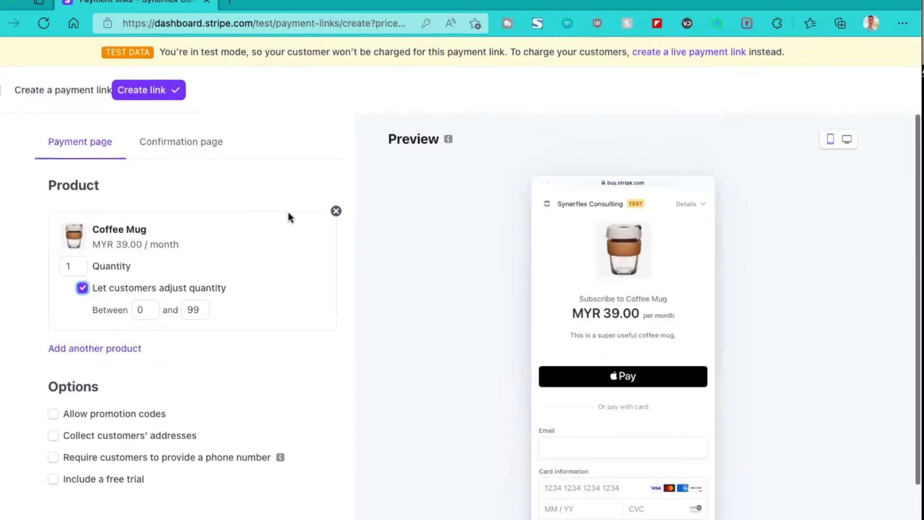
{"action": "left_click", "coordinate": [848, 141]}
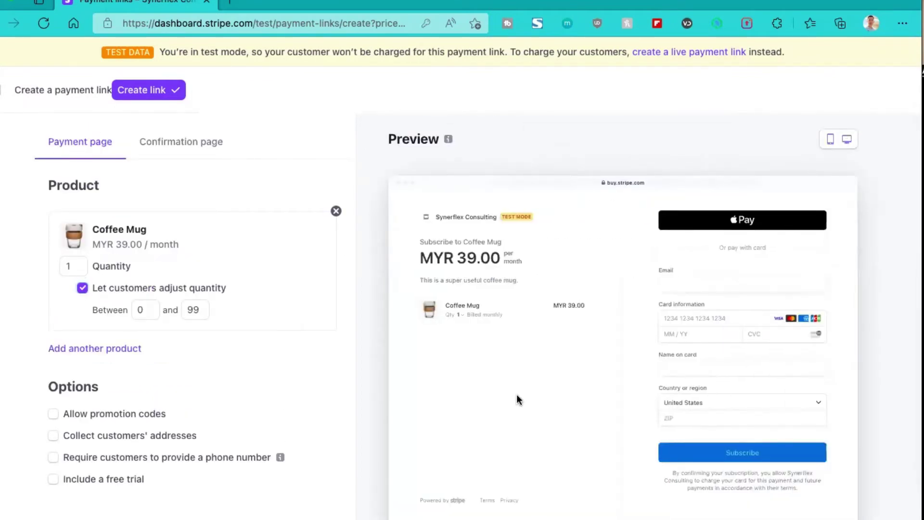
{"action": "scroll", "coordinate": [517, 399], "scroll_direction": "down", "scroll_amount": 1}
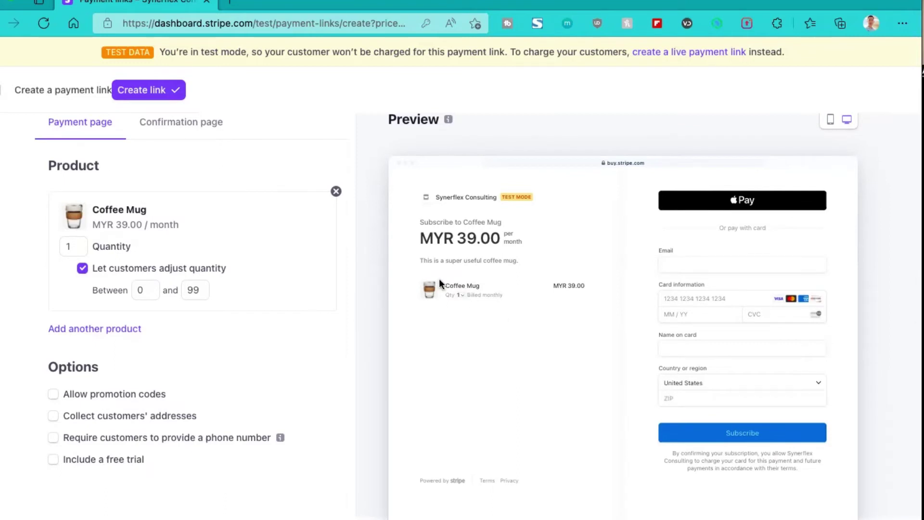
Step: Allow promotion codes and turn on collecting customers' addresses for the payment link
{"action": "scroll", "coordinate": [287, 336], "scroll_direction": "down", "scroll_amount": 1}
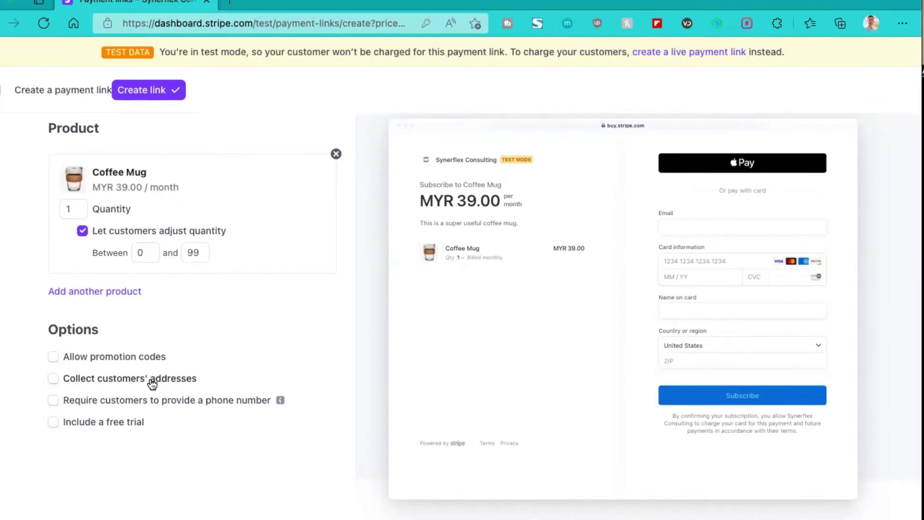
{"action": "key", "text": "space"}
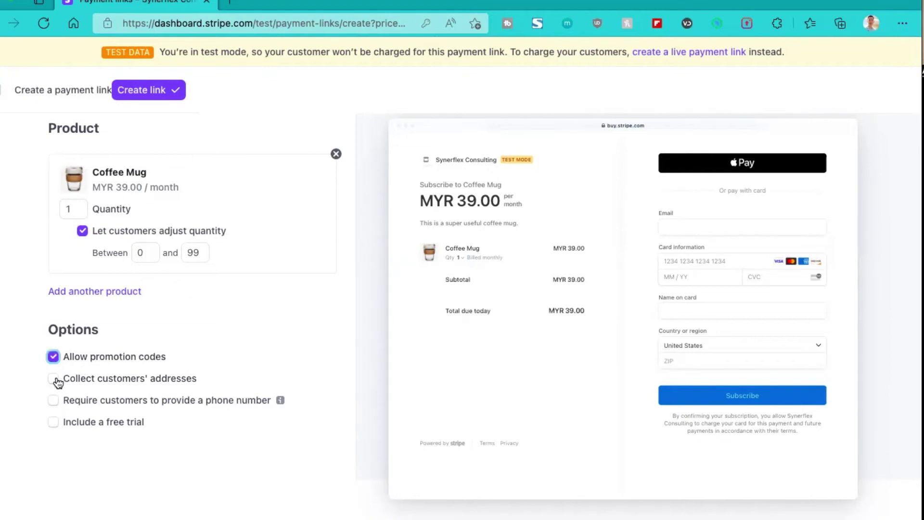
{"action": "left_click", "coordinate": [54, 379]}
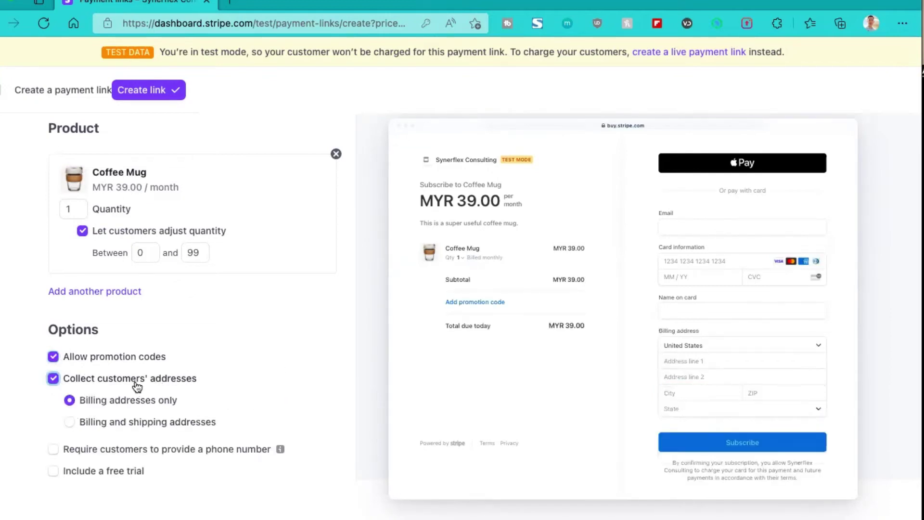
Step: Collect both billing and shipping addresses for the payment link, with Malaysia as the only shipping country
{"action": "left_click", "coordinate": [72, 425]}
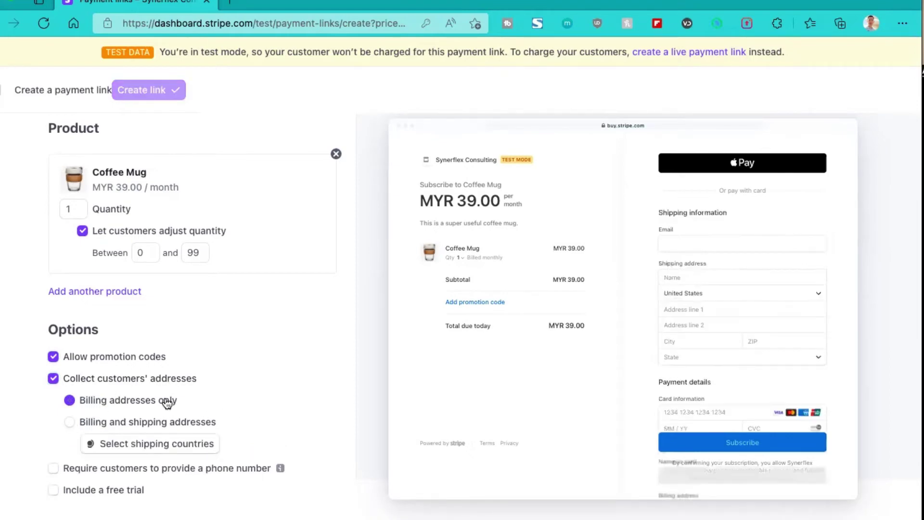
{"action": "scroll", "coordinate": [187, 385], "scroll_direction": "down", "scroll_amount": 1}
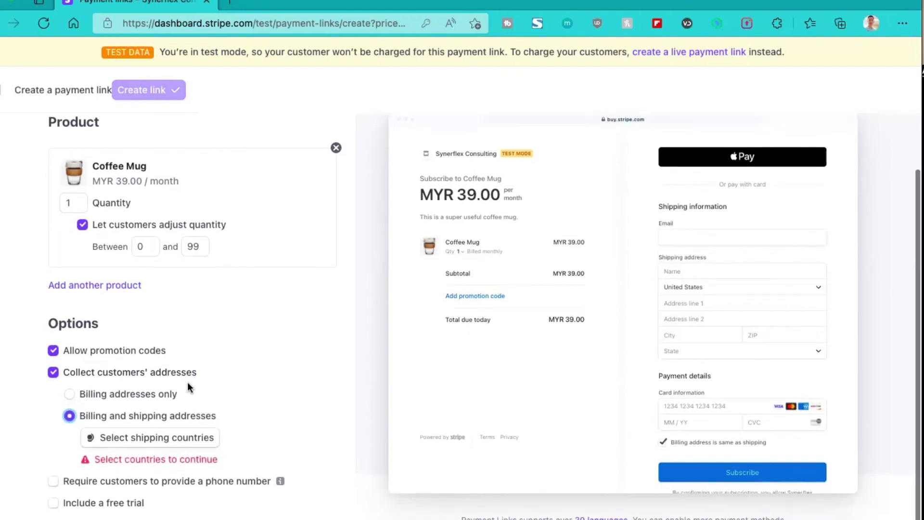
{"action": "left_click", "coordinate": [167, 439]}
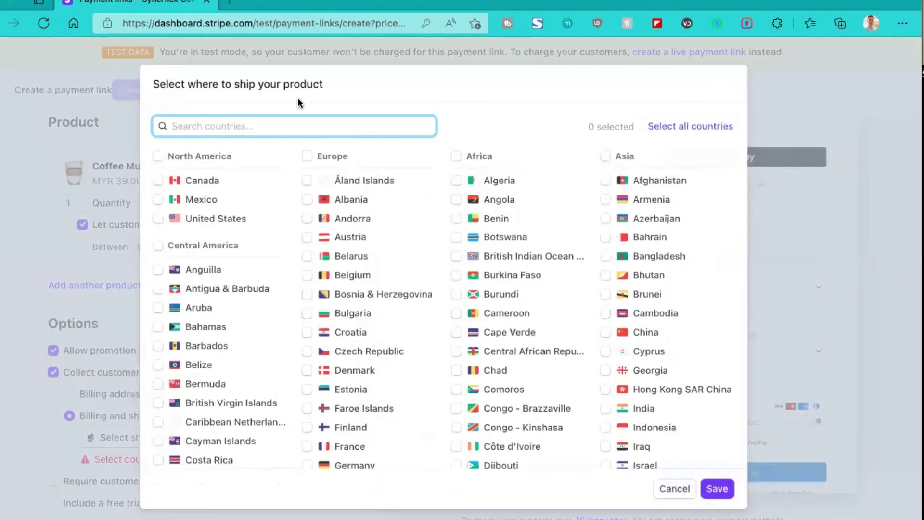
{"action": "type", "text": "malays"}
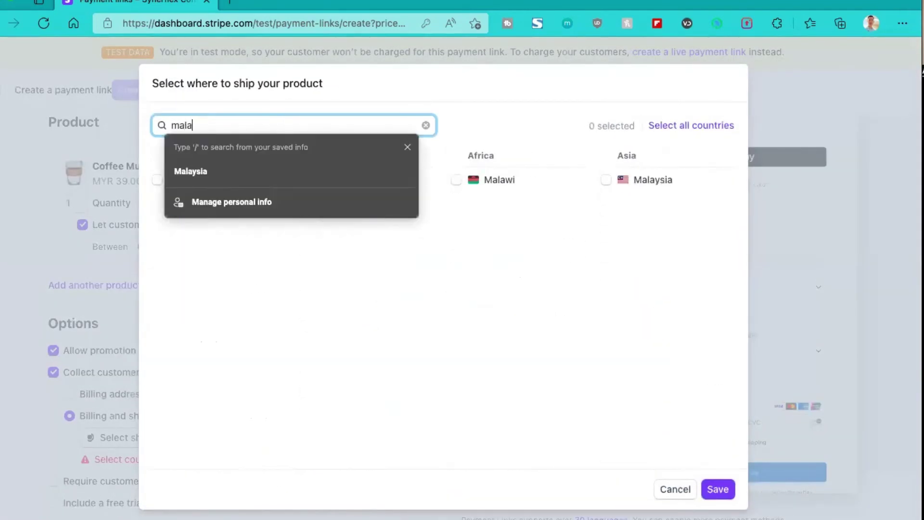
{"action": "left_click", "coordinate": [196, 172]}
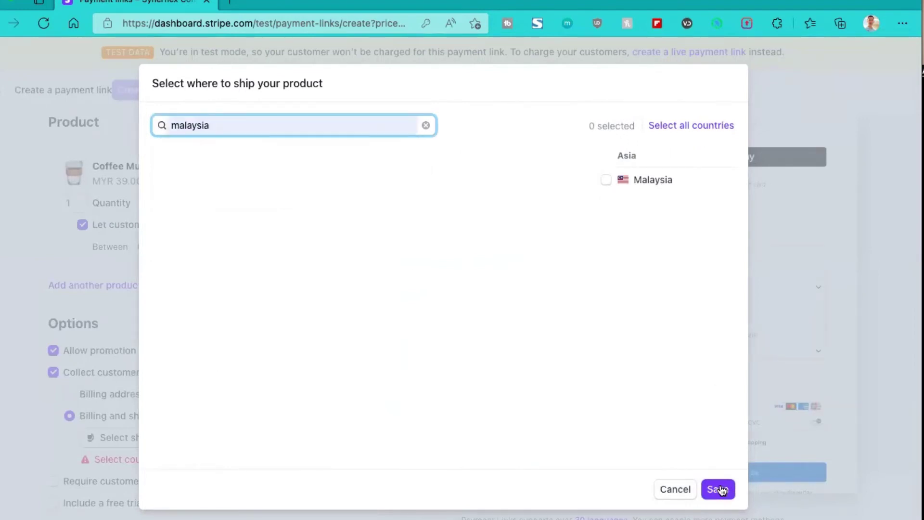
{"action": "left_click", "coordinate": [606, 180]}
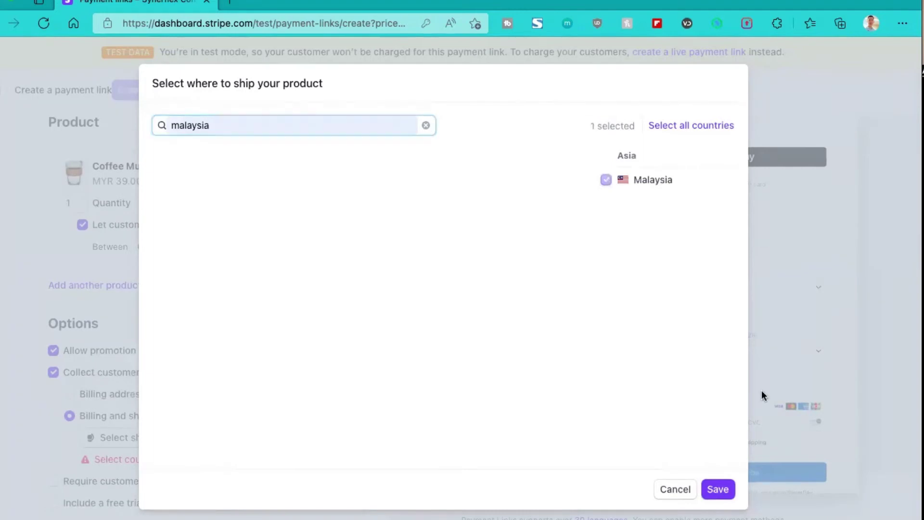
{"action": "left_click", "coordinate": [711, 496]}
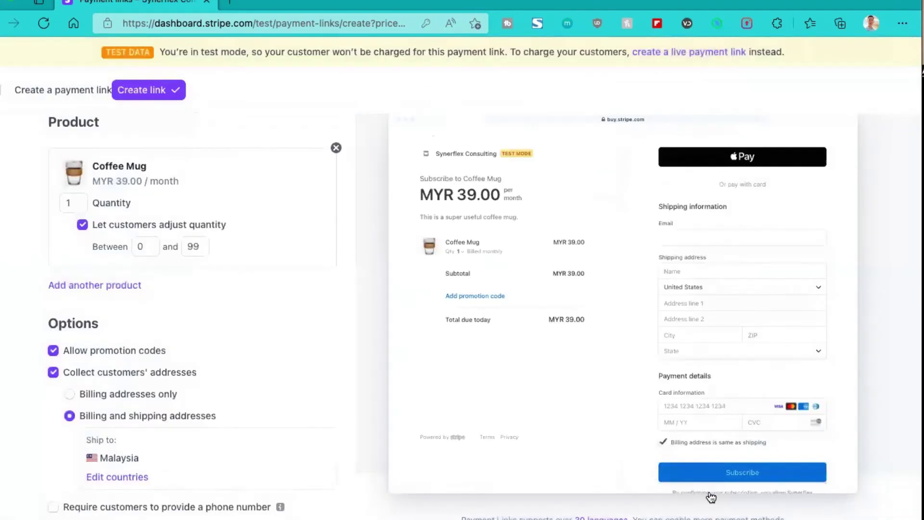
Step: Create the payment link with promotion codes turned off and customers required to provide a phone number
{"action": "scroll", "coordinate": [312, 352], "scroll_direction": "down", "scroll_amount": 1}
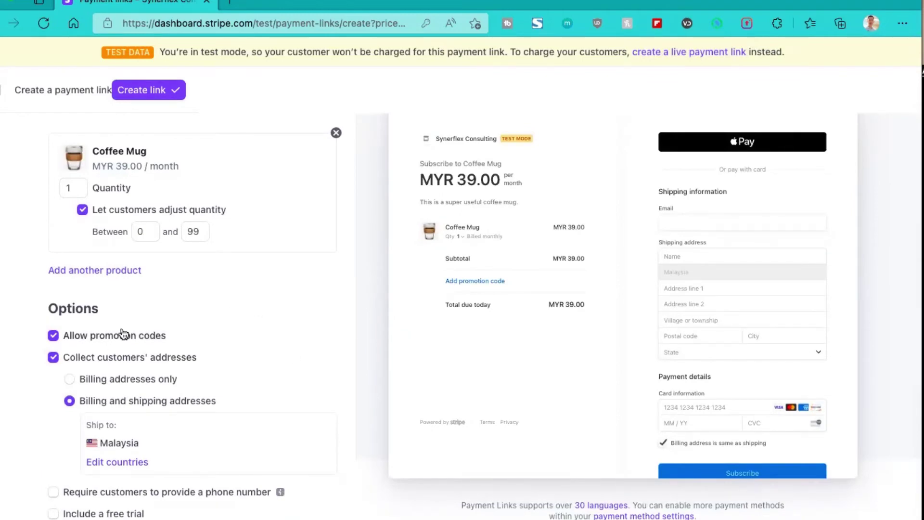
{"action": "left_click", "coordinate": [54, 336]}
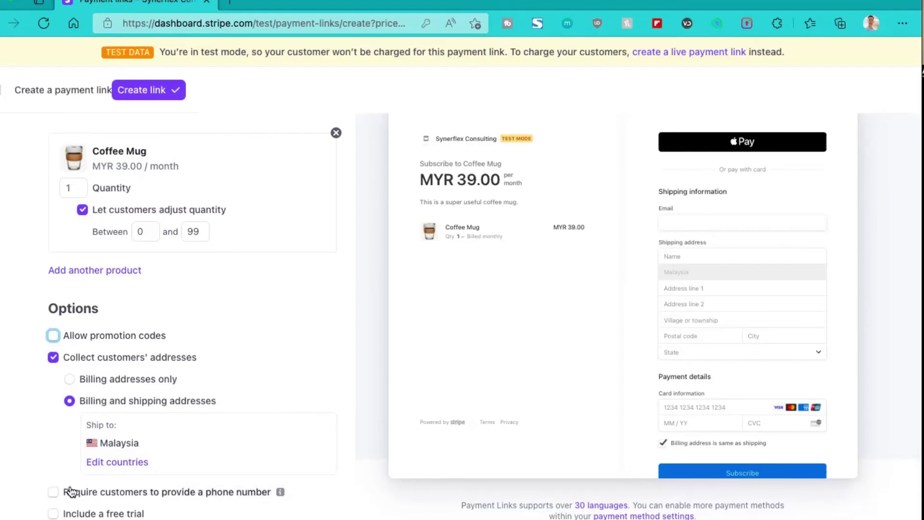
{"action": "left_click", "coordinate": [53, 491]}
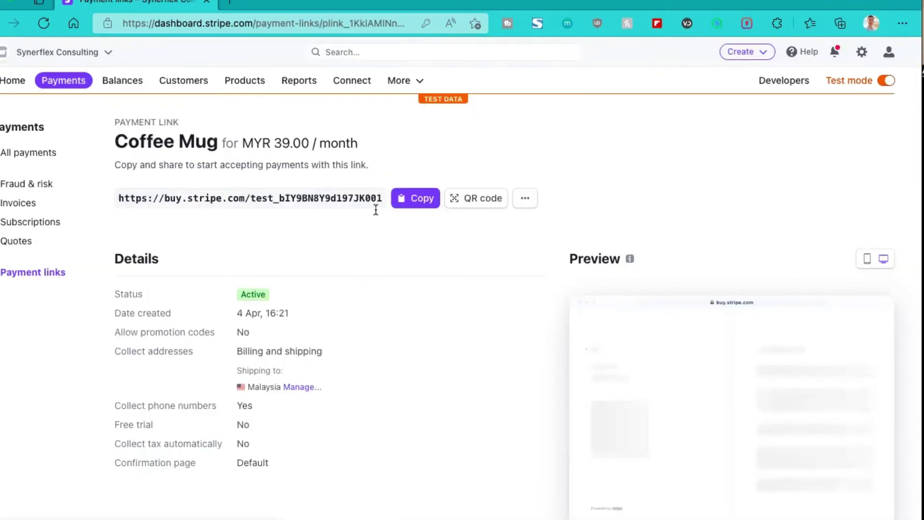
Step: Copy the Coffee Mug payment link's URL and view its QR code
{"action": "left_click", "coordinate": [428, 208]}
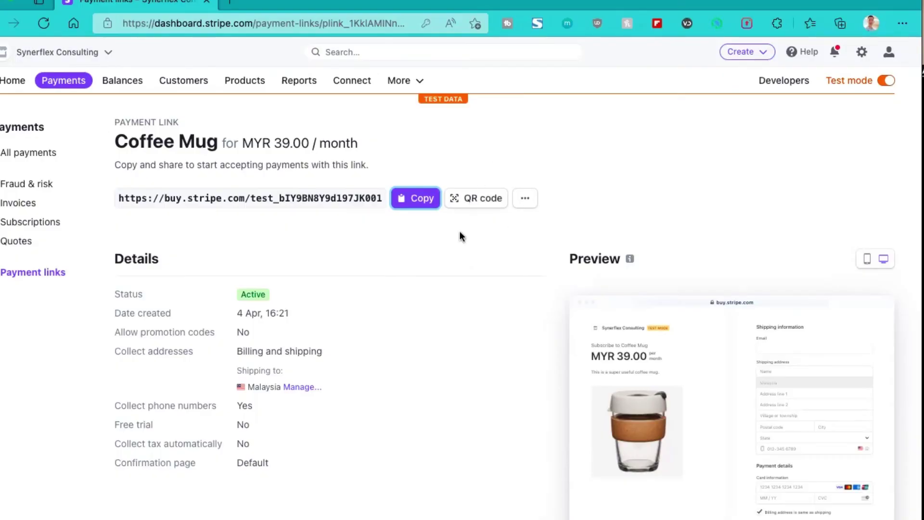
{"action": "left_click", "coordinate": [473, 198]}
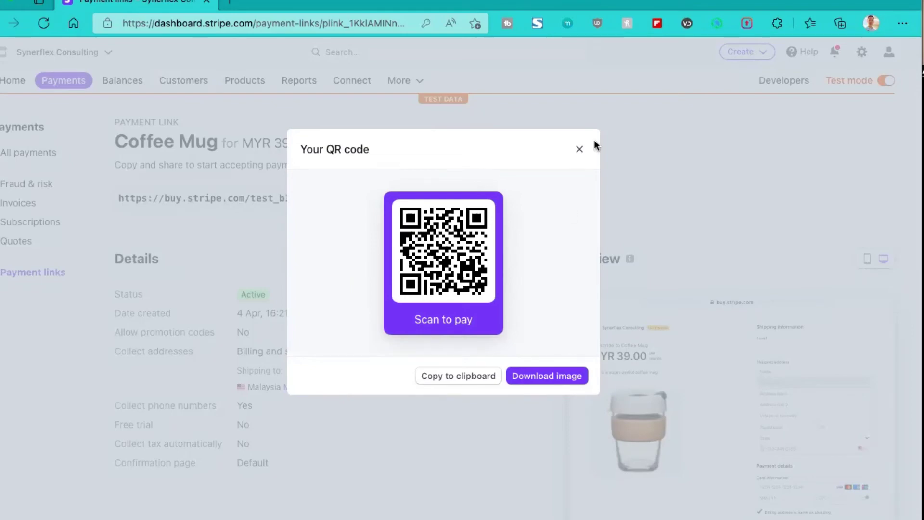
{"action": "left_click", "coordinate": [581, 150]}
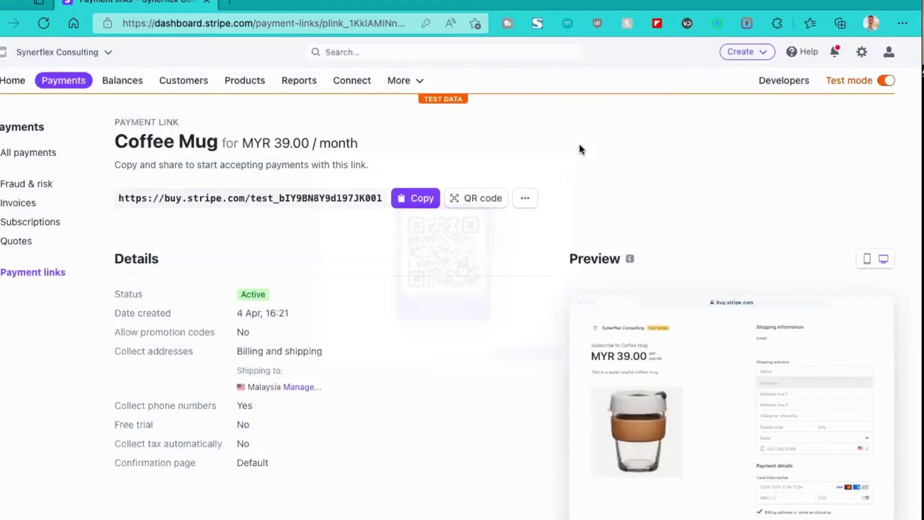